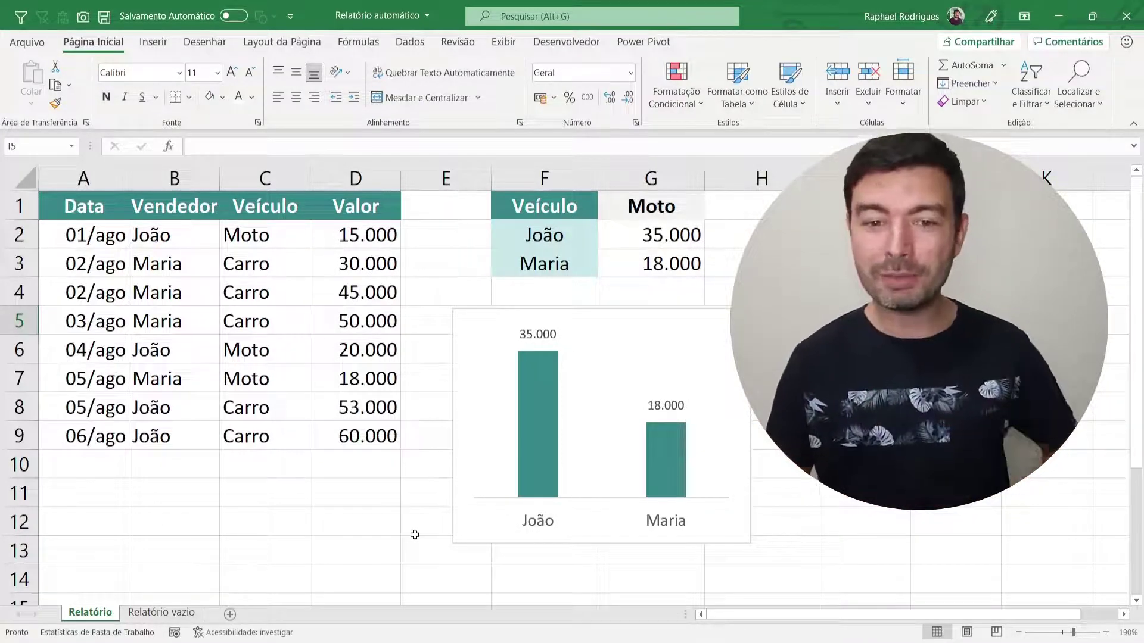
- Switch the vehicle selection in G1 of the Relatório sheet to Carro
left_click(694, 203)
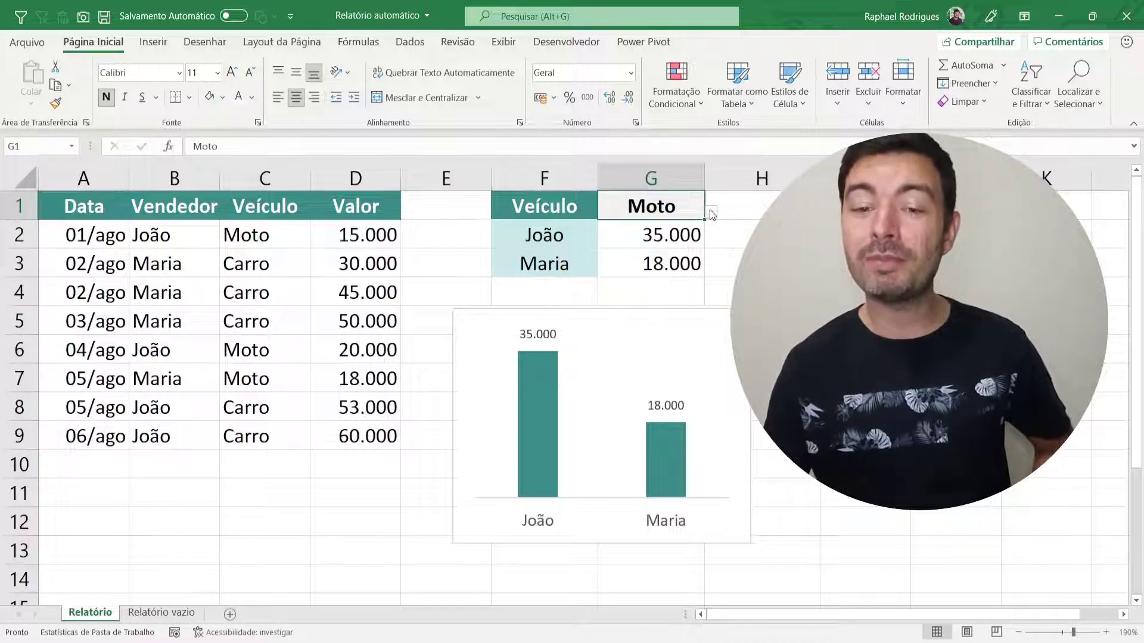
left_click(710, 212)
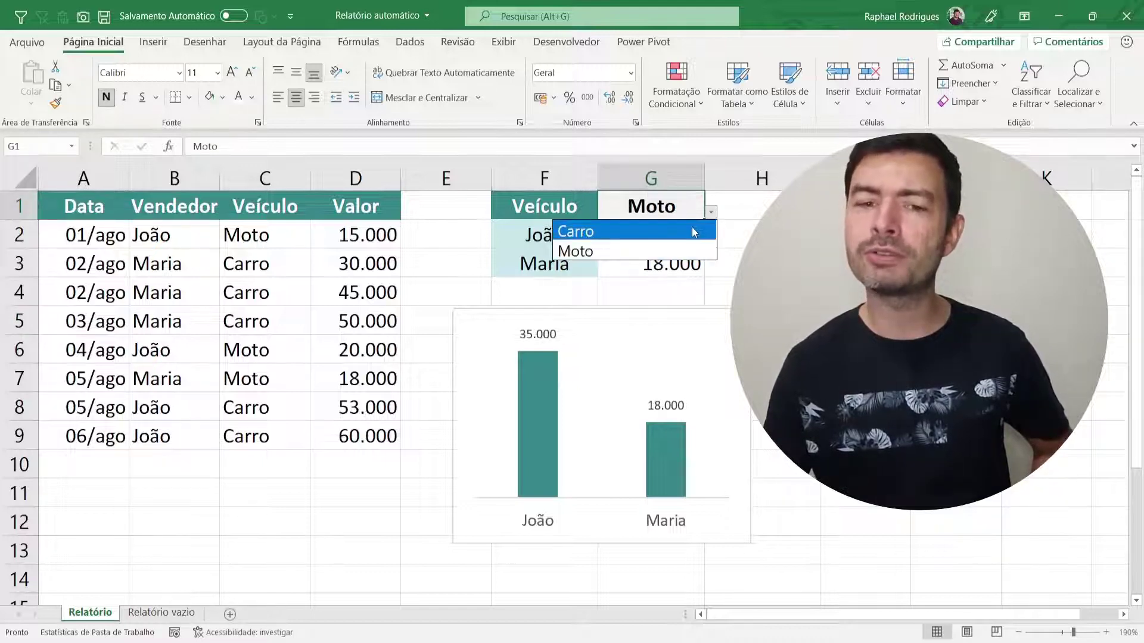
left_click(693, 230)
left_click(712, 262)
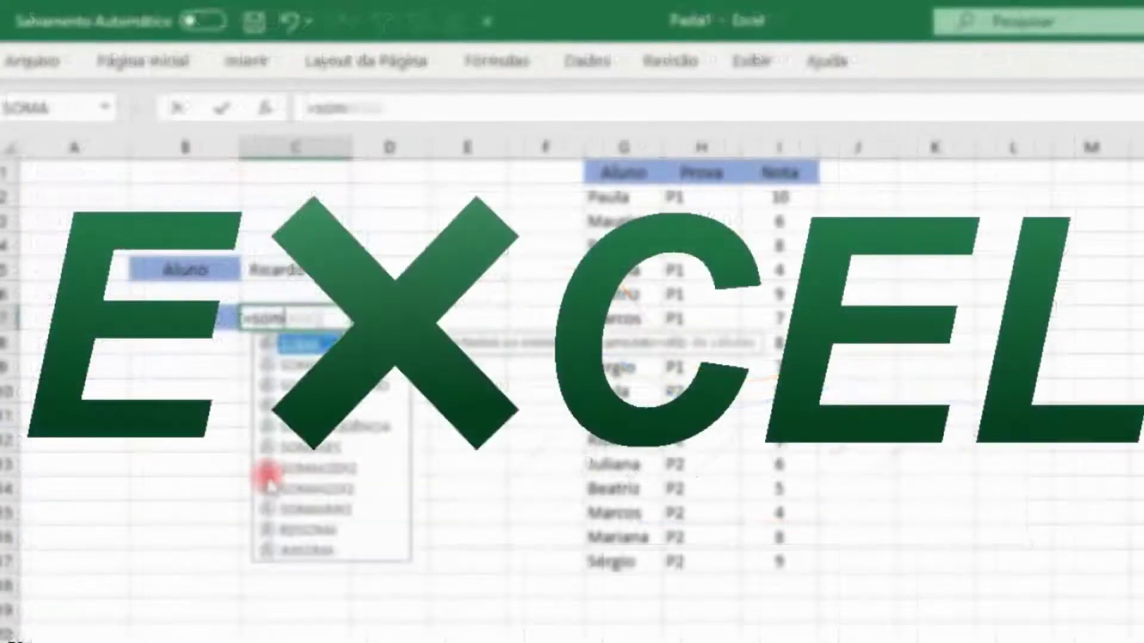
type("ase")
key("Tab")
left_click_drag(626, 199, 625, 565)
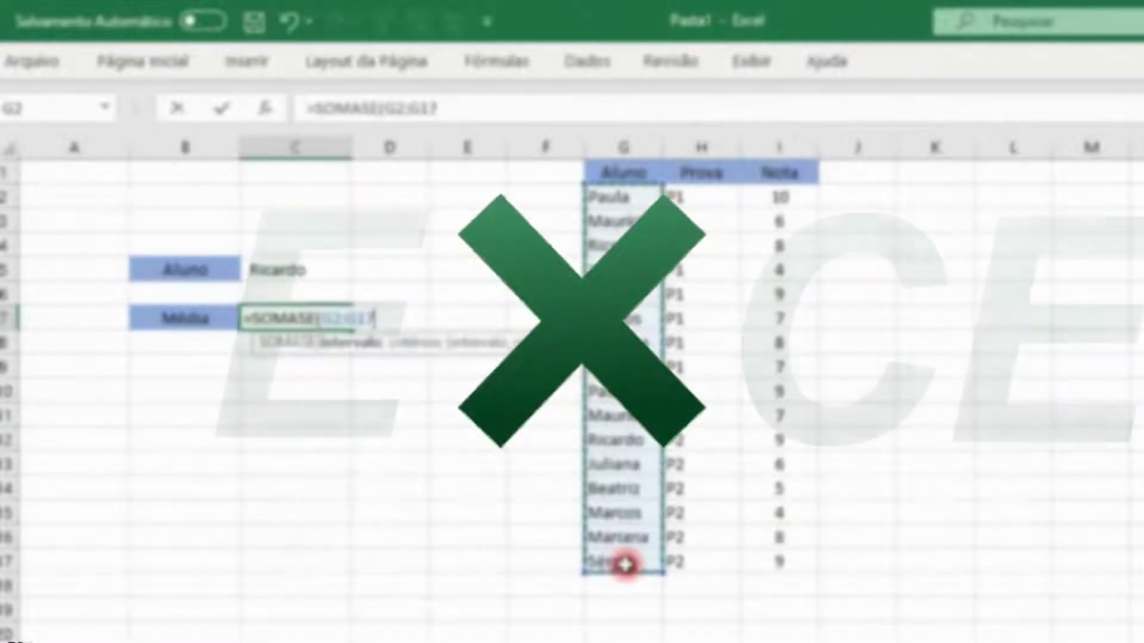
type(";")
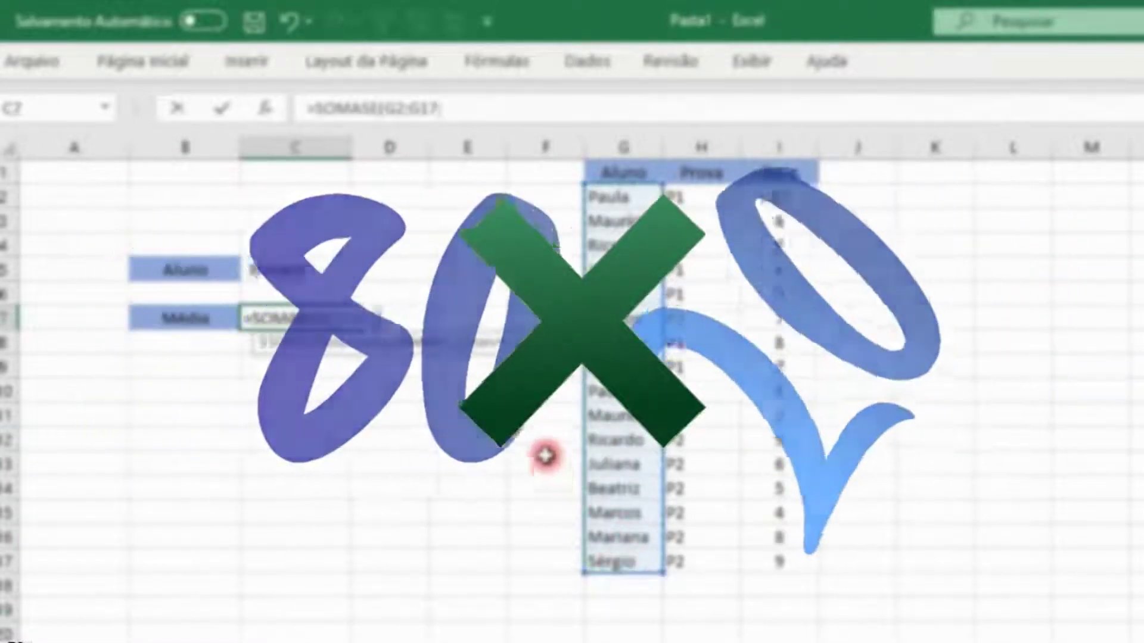
left_click(293, 263)
type(";")
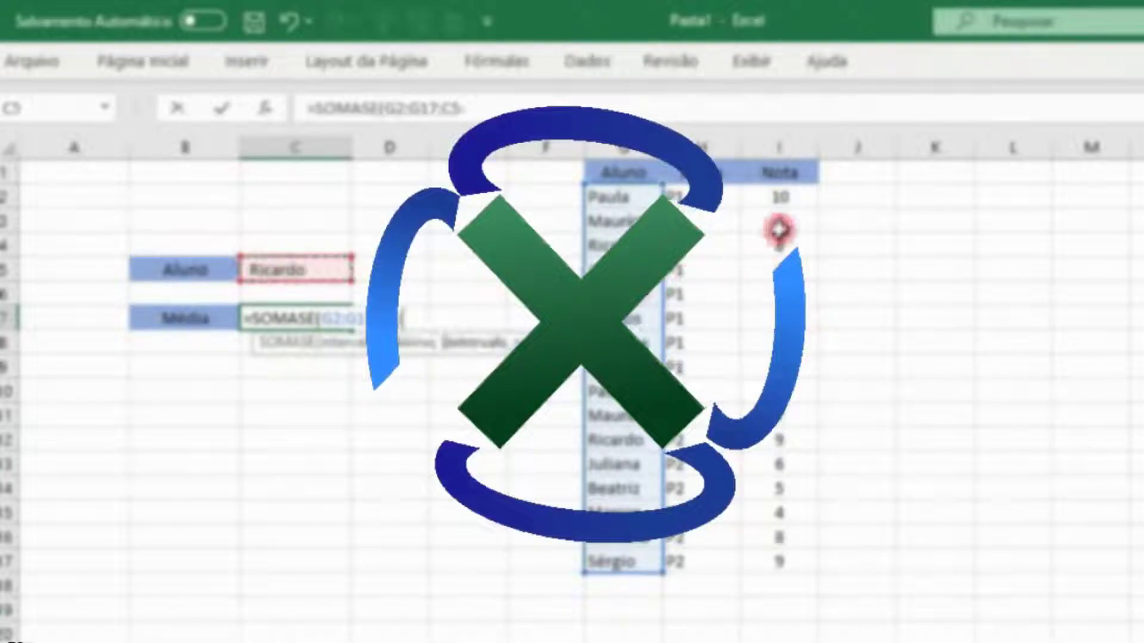
left_click_drag(789, 196, 761, 544)
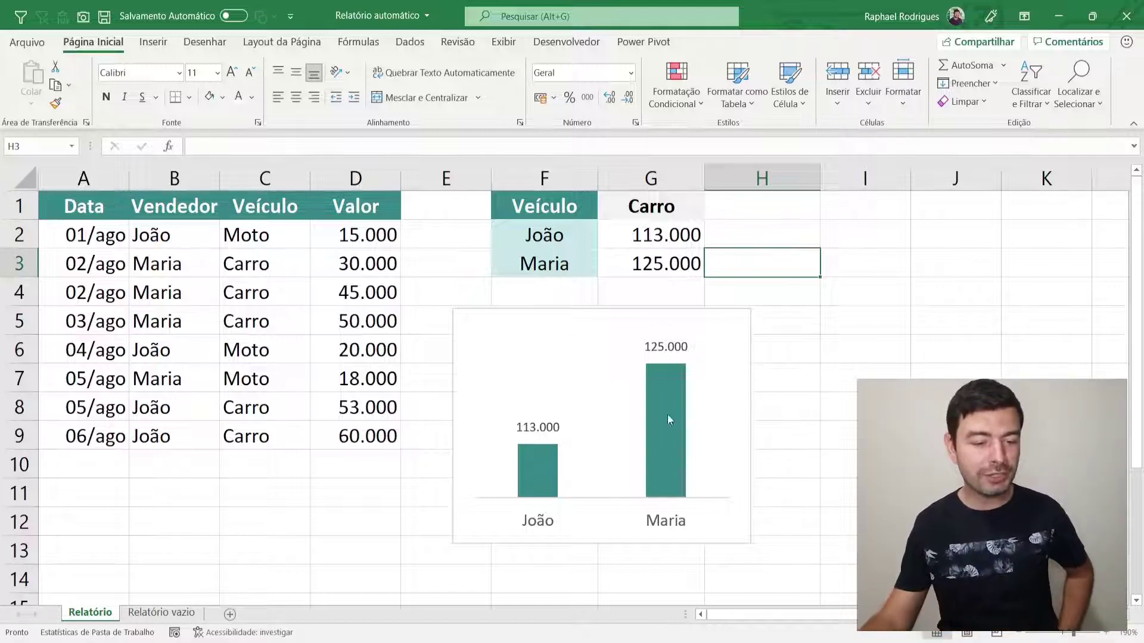
- Open the Relatório vazio sheet and examine the values and sellers in the Valor and Vendedor columns
left_click(165, 614)
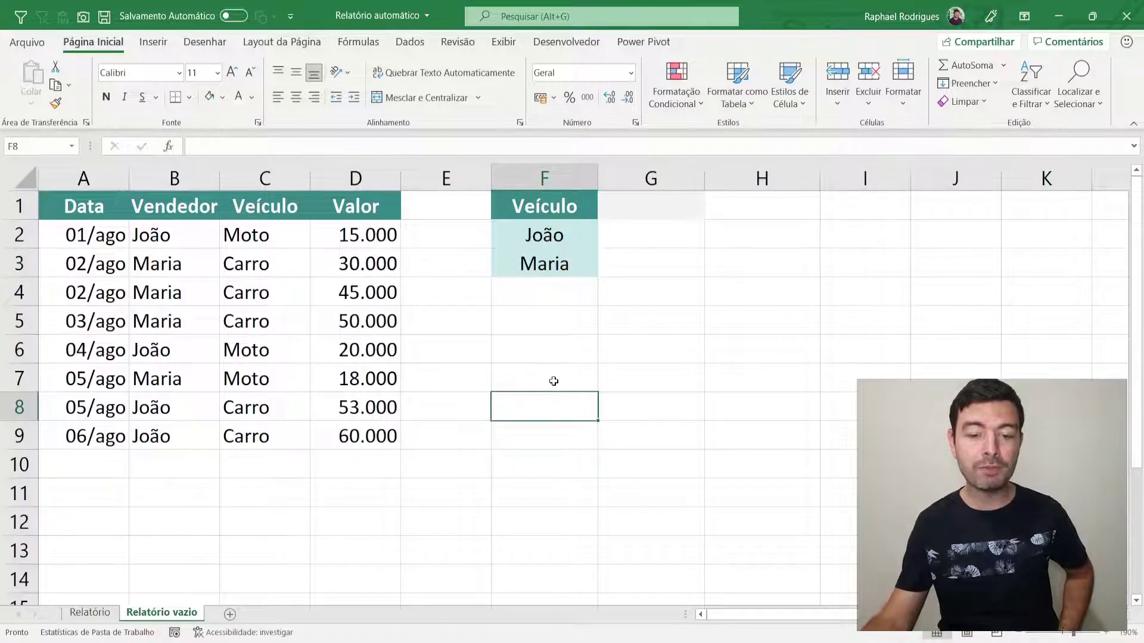
left_click(561, 352)
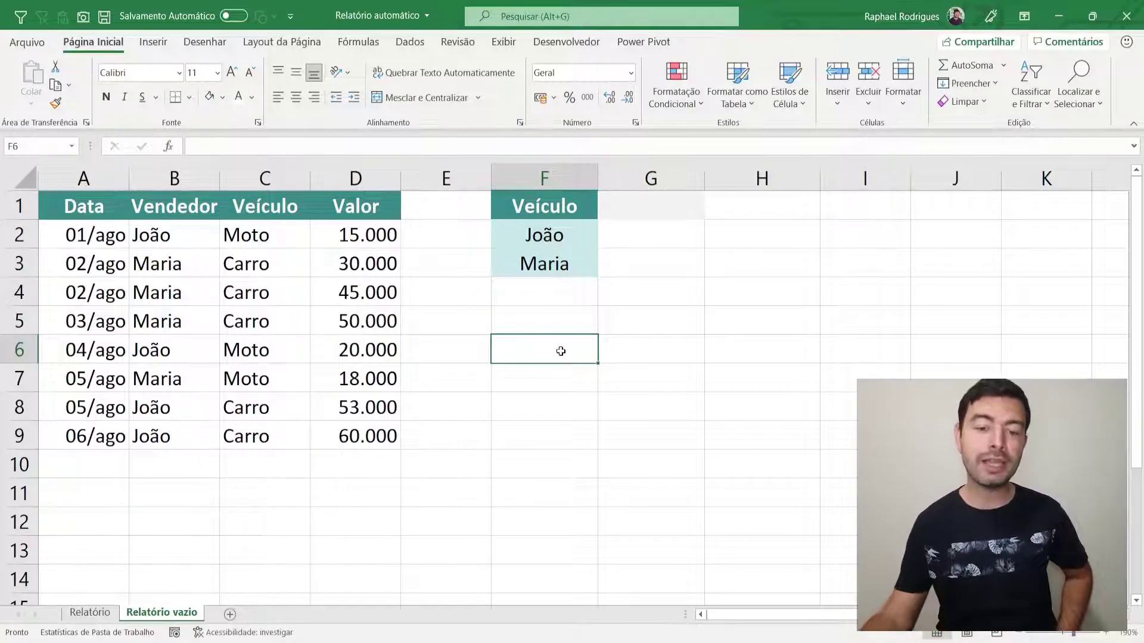
left_click(630, 233)
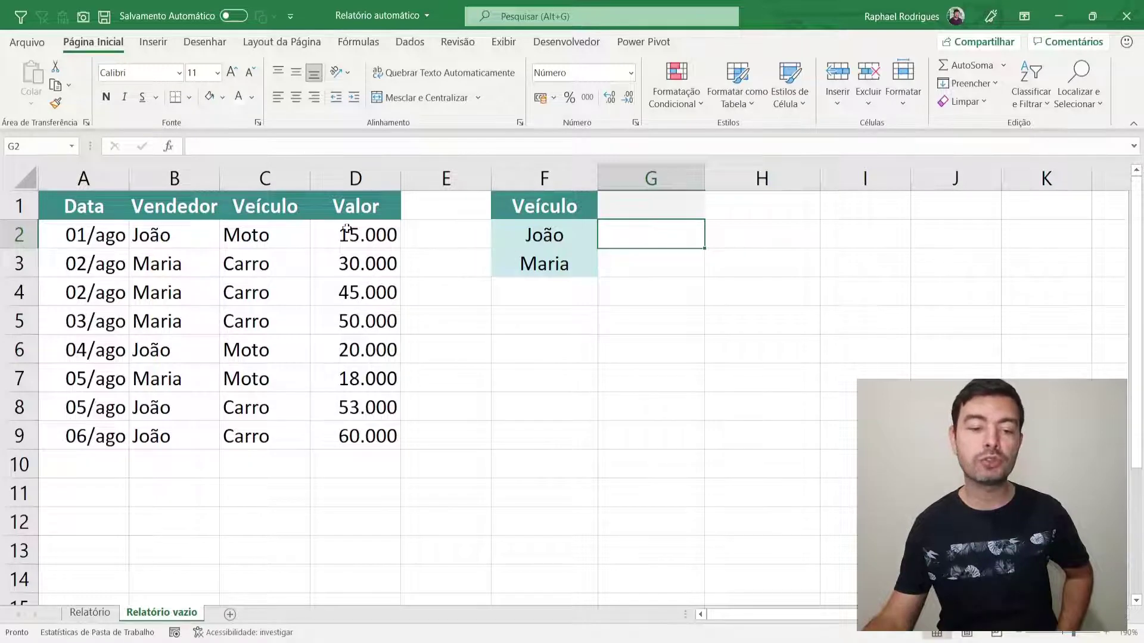
left_click_drag(347, 228, 358, 438)
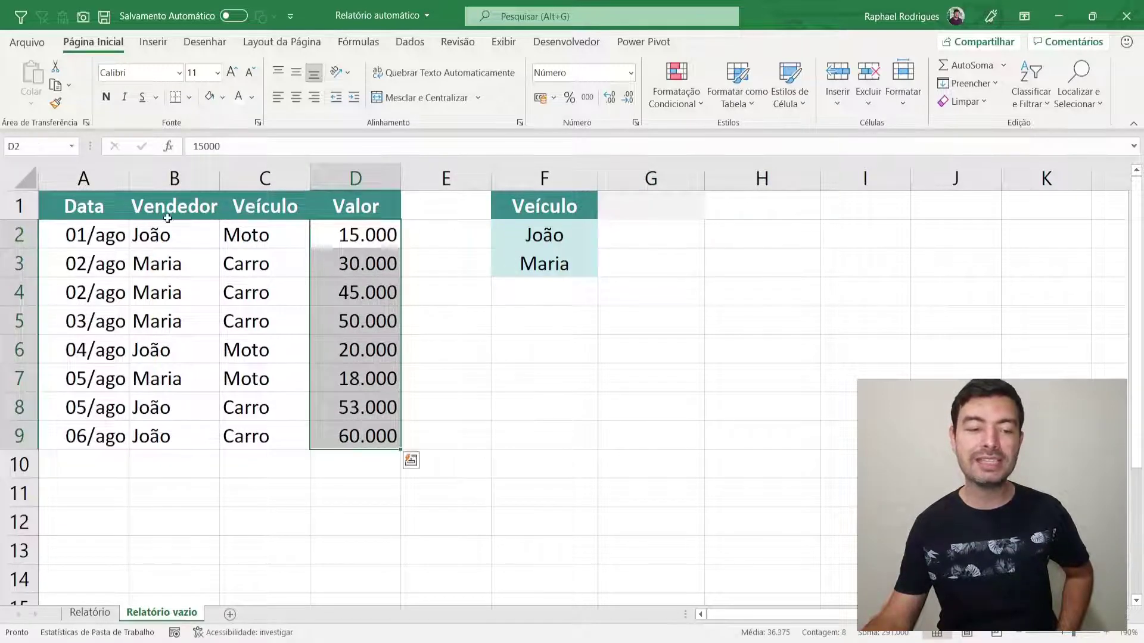
left_click_drag(184, 227, 176, 425)
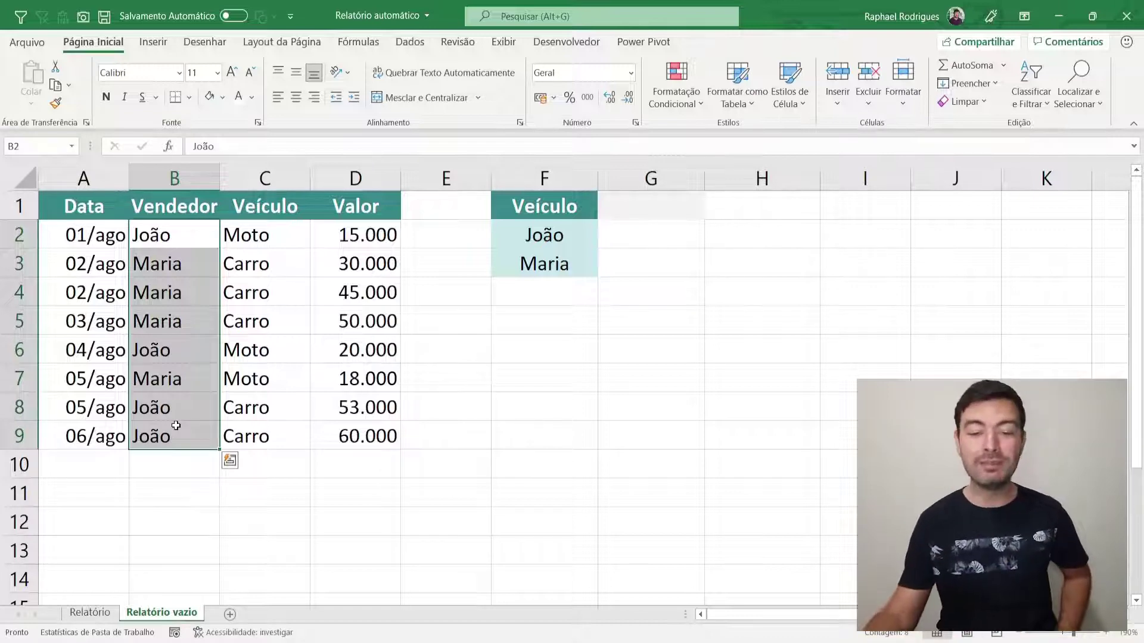
left_click(631, 263)
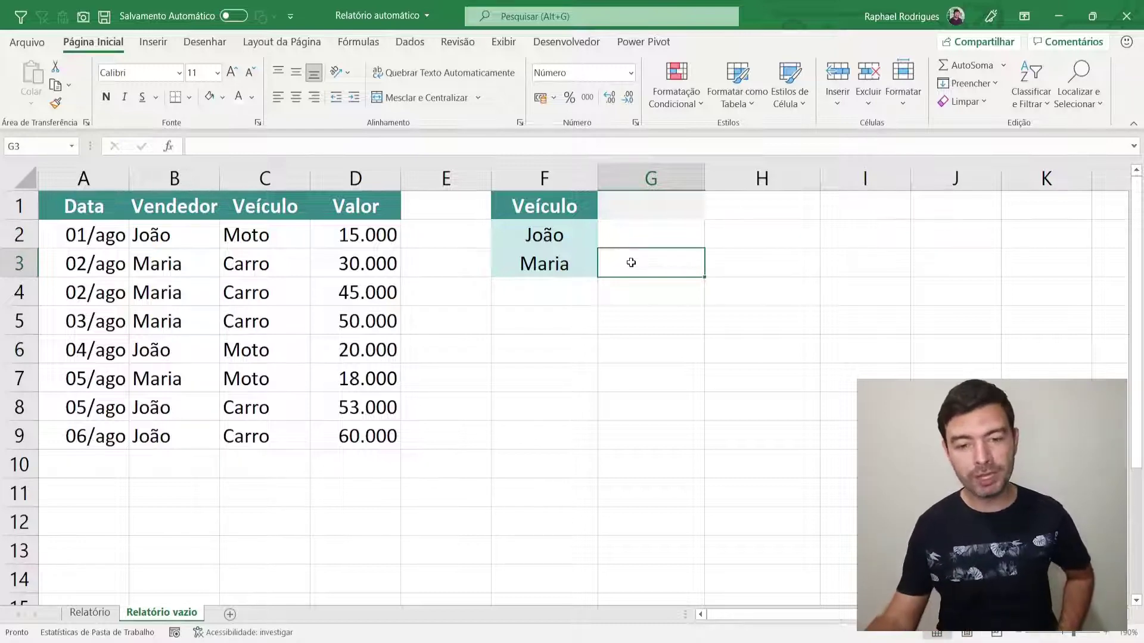
- Enter Moto as the vehicle in cell G1
left_click(638, 210)
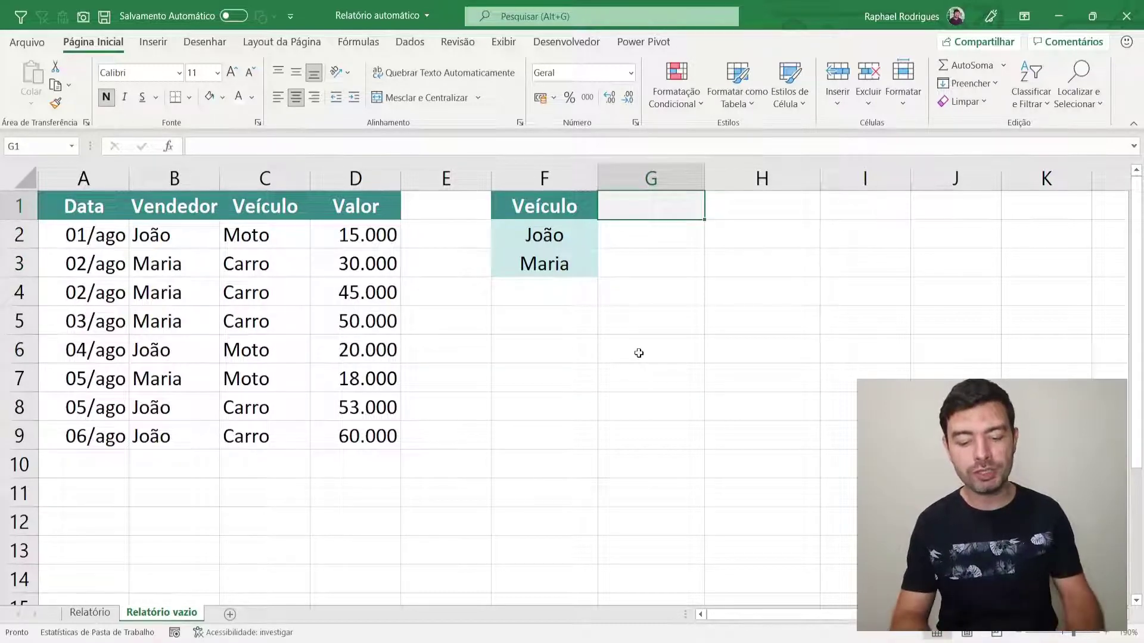
type("Moto")
key("Return")
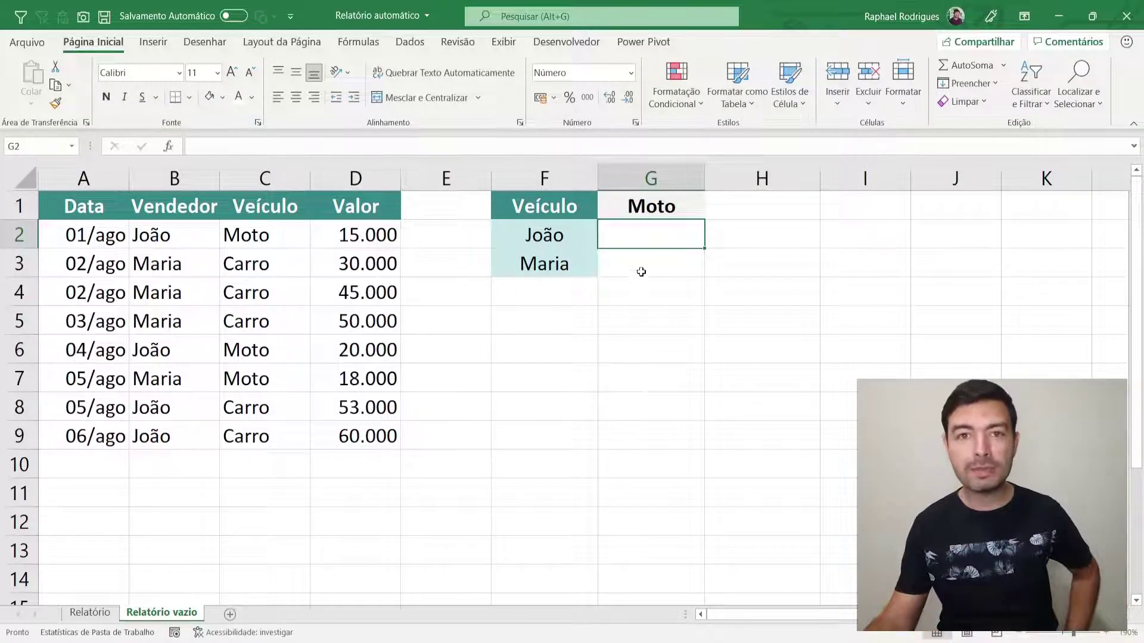
- Examine which seller and vehicle combinations in the sales table match the seller names in column F and the vehicle in G1
left_click_drag(162, 233, 262, 230)
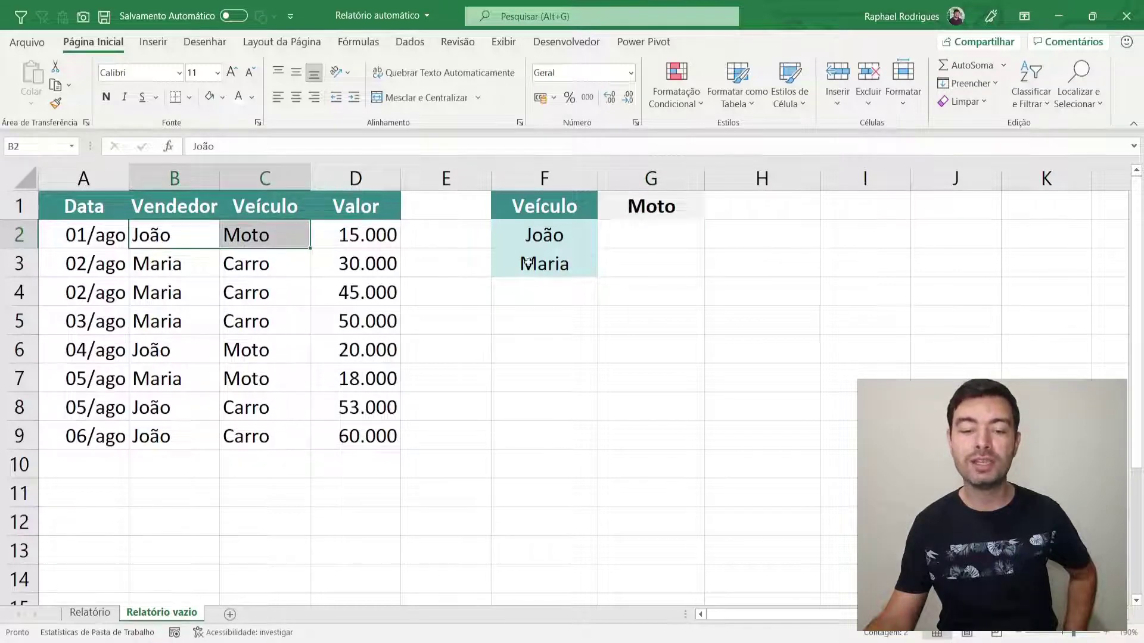
left_click(557, 267)
left_click(634, 215)
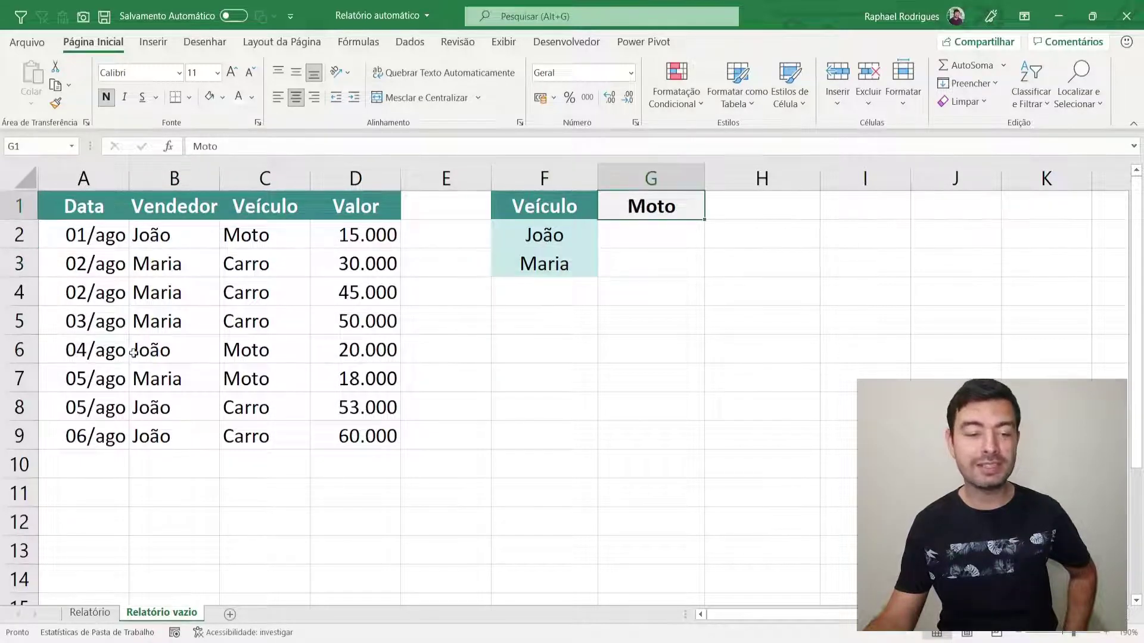
left_click_drag(175, 268, 281, 319)
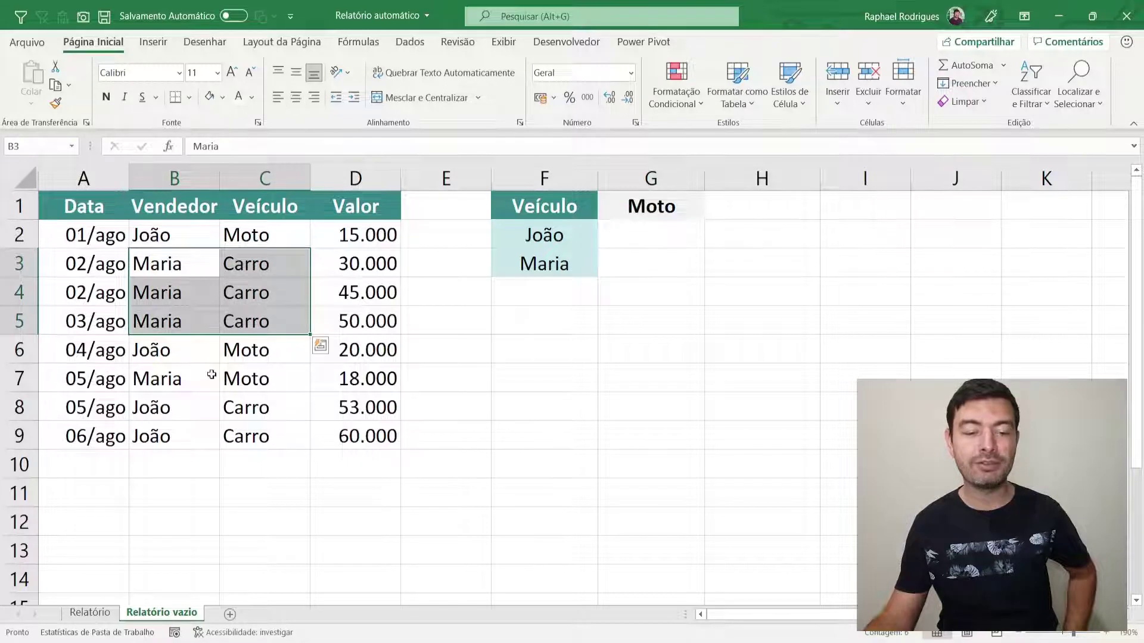
left_click_drag(170, 379, 357, 379)
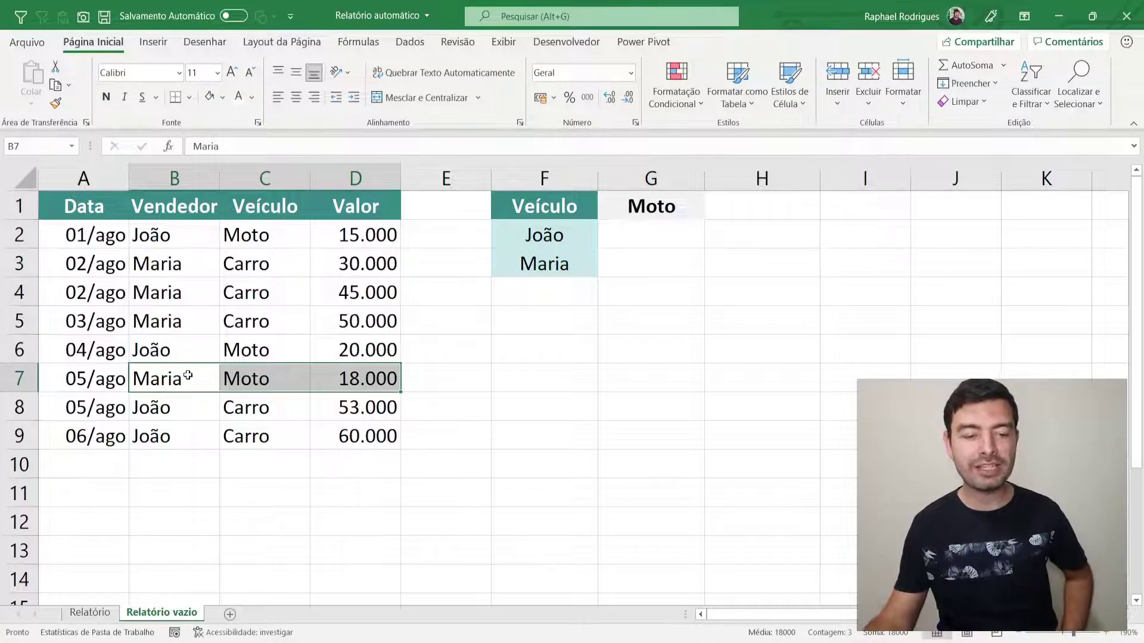
left_click_drag(189, 376, 304, 376)
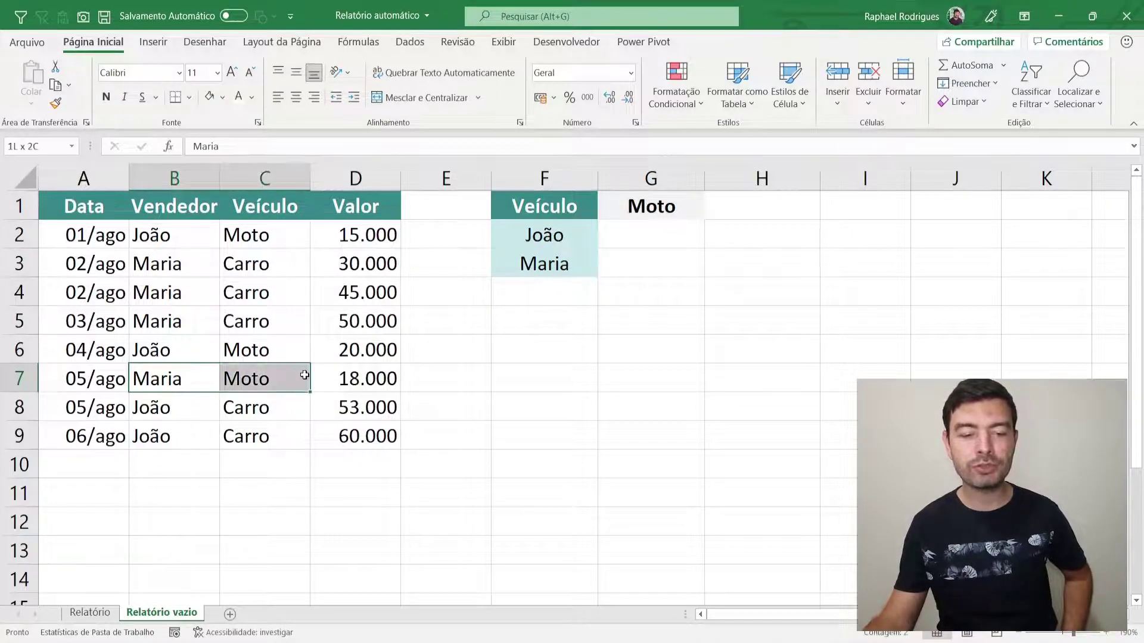
left_click(573, 238)
left_click(659, 206, "ctrl")
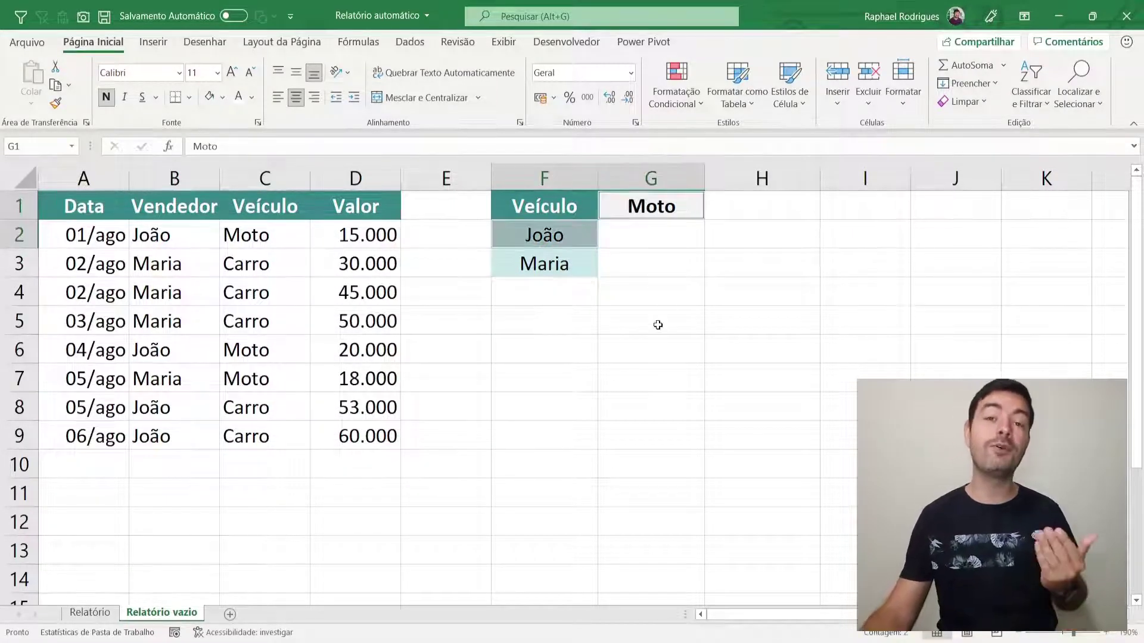
- Add data validation to G1 that allows a list with the source Carro;Moto
left_click(689, 209)
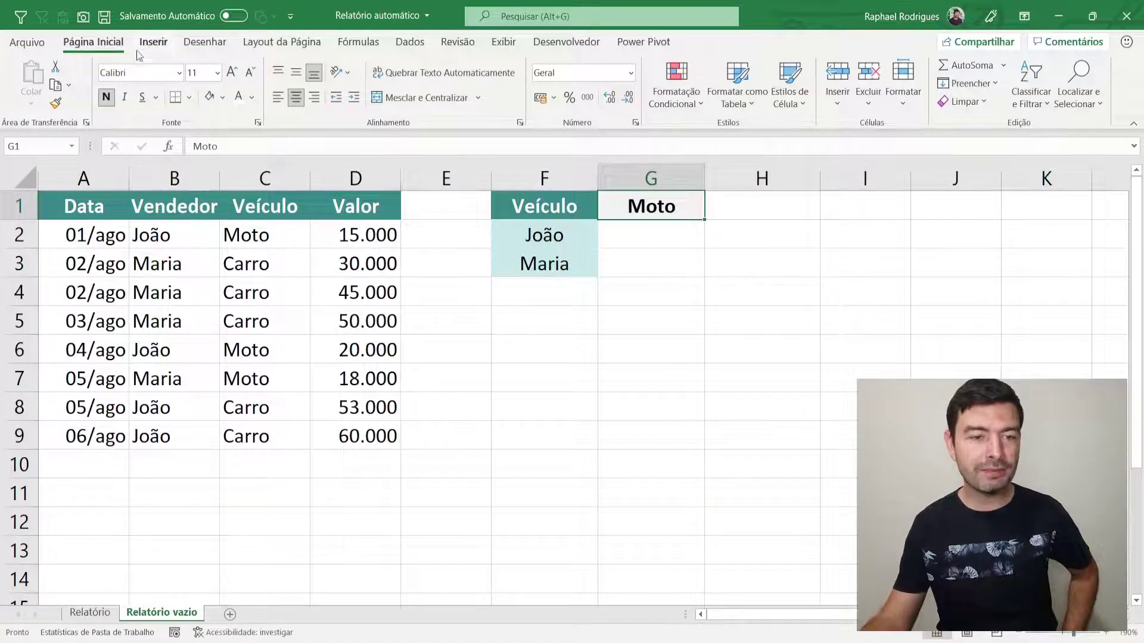
left_click(410, 41)
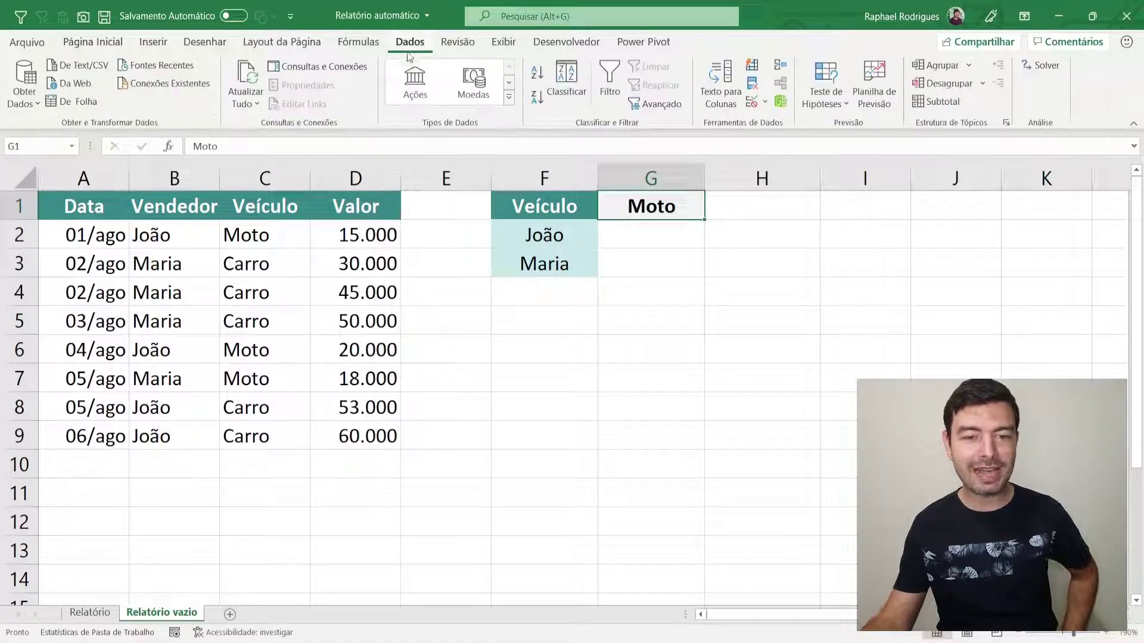
left_click(753, 105)
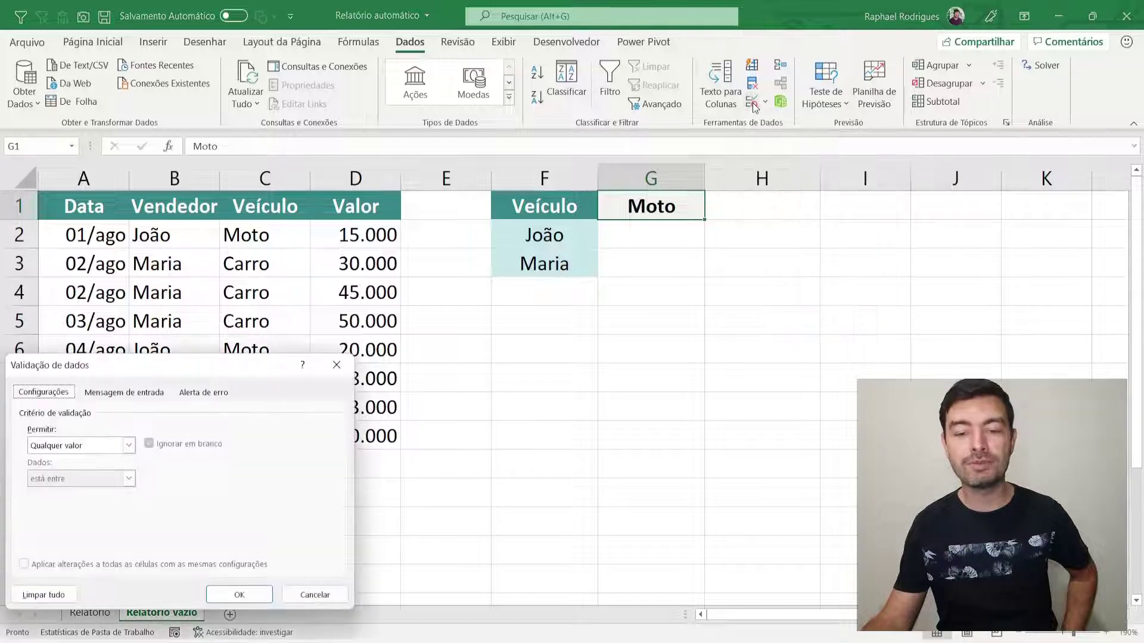
left_click_drag(209, 374, 417, 188)
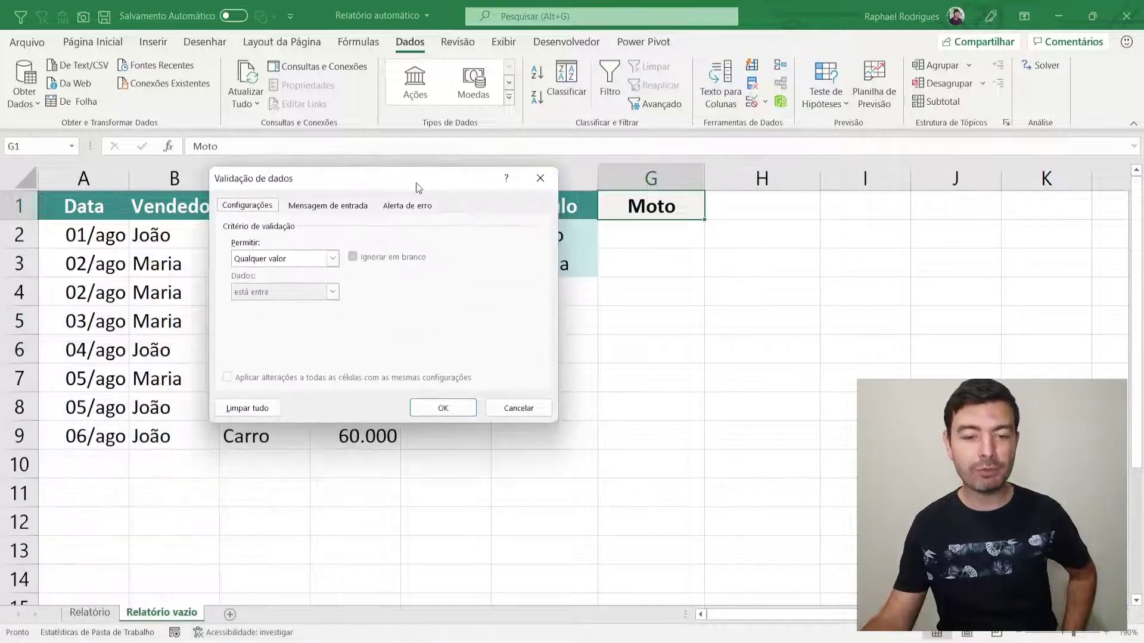
left_click(299, 260)
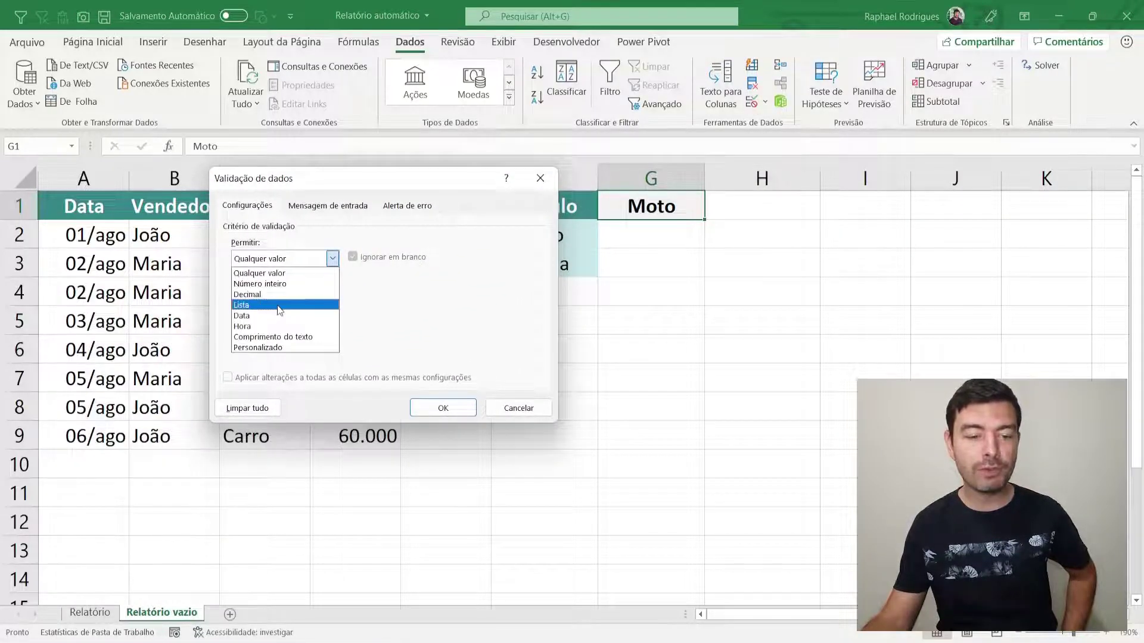
left_click(277, 305)
left_click(264, 325)
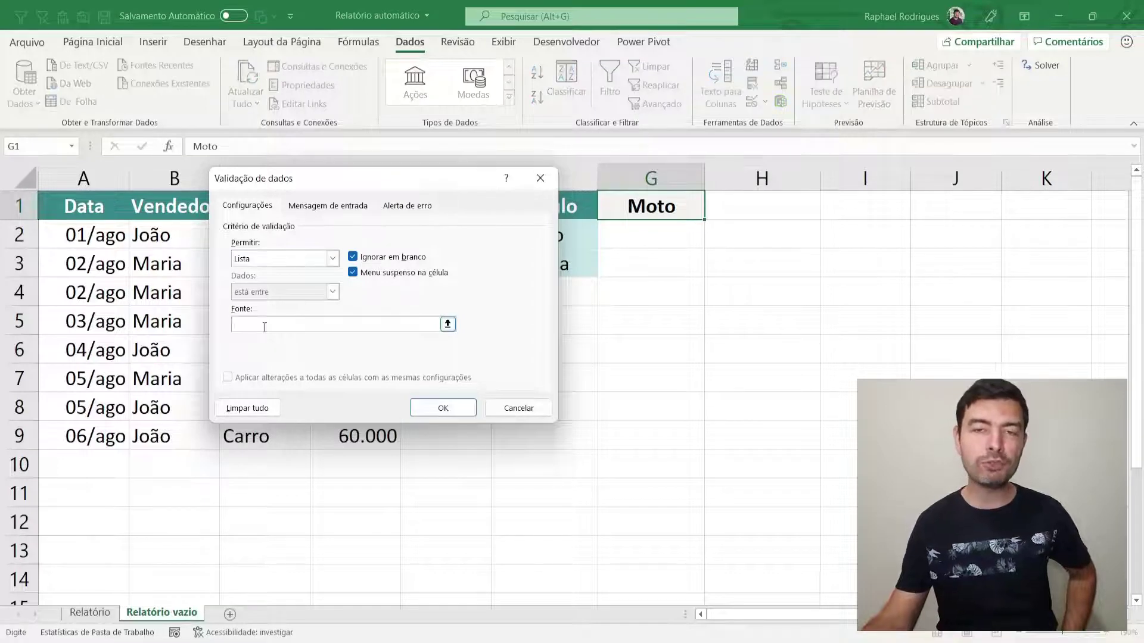
type("Carro;Moto")
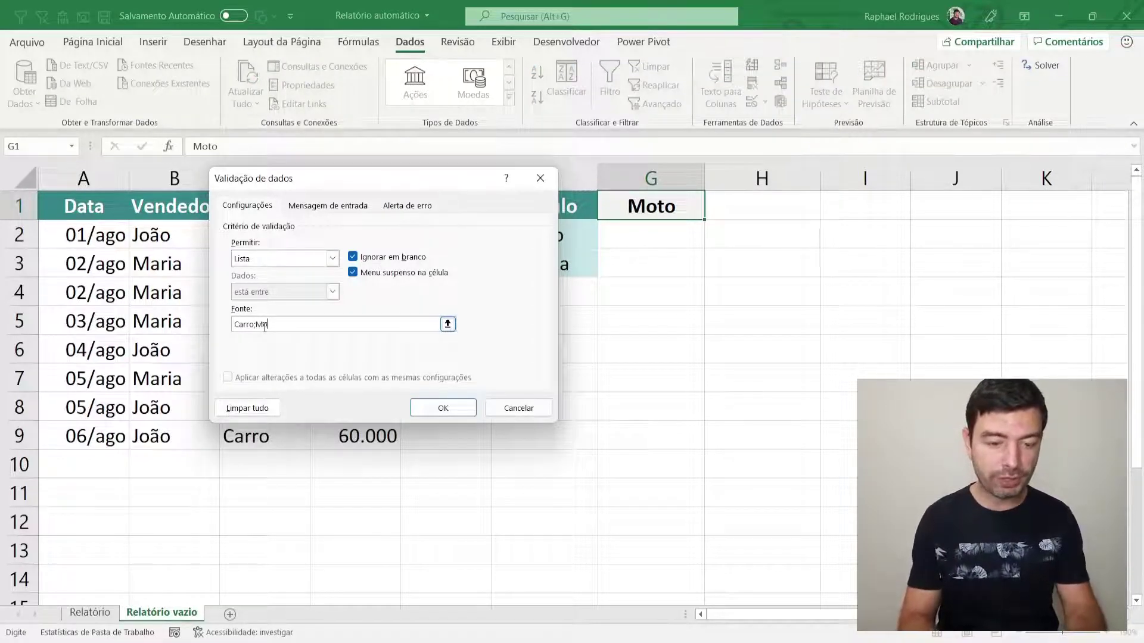
left_click(440, 409)
- Test the vehicle list in G1 by choosing Carro and switching back to Moto
left_click(712, 213)
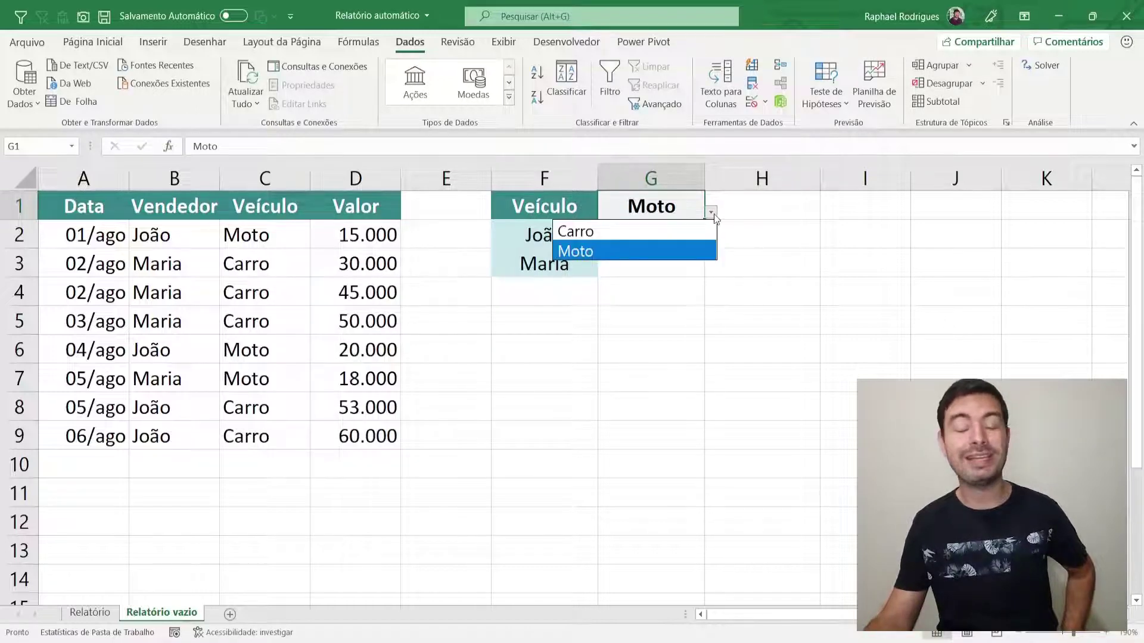
left_click(694, 231)
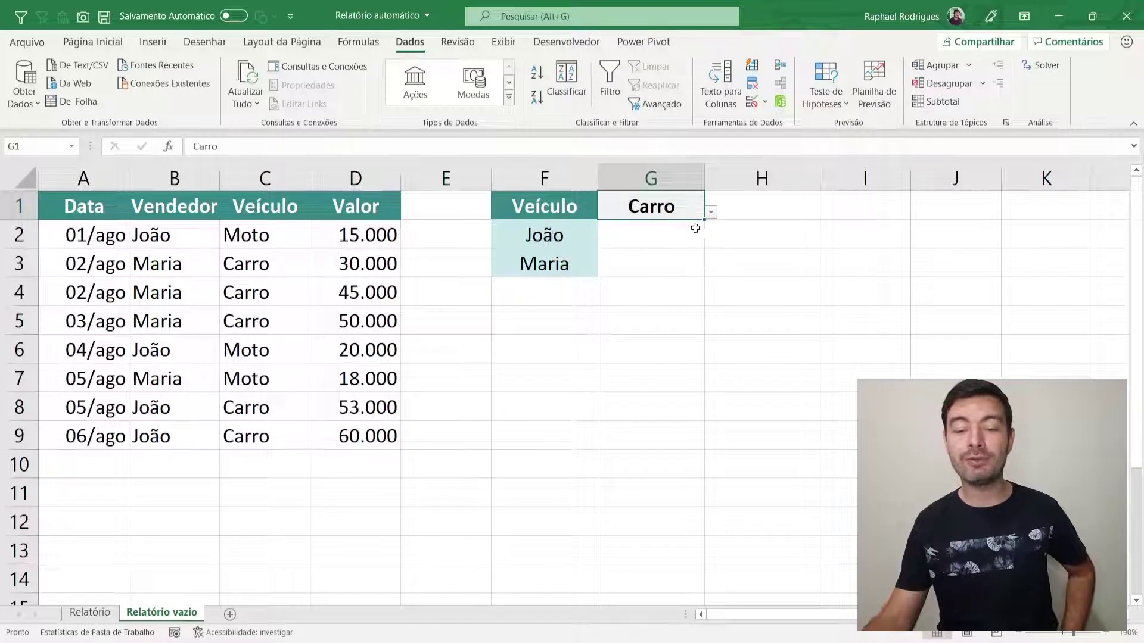
left_click(711, 212)
left_click(688, 251)
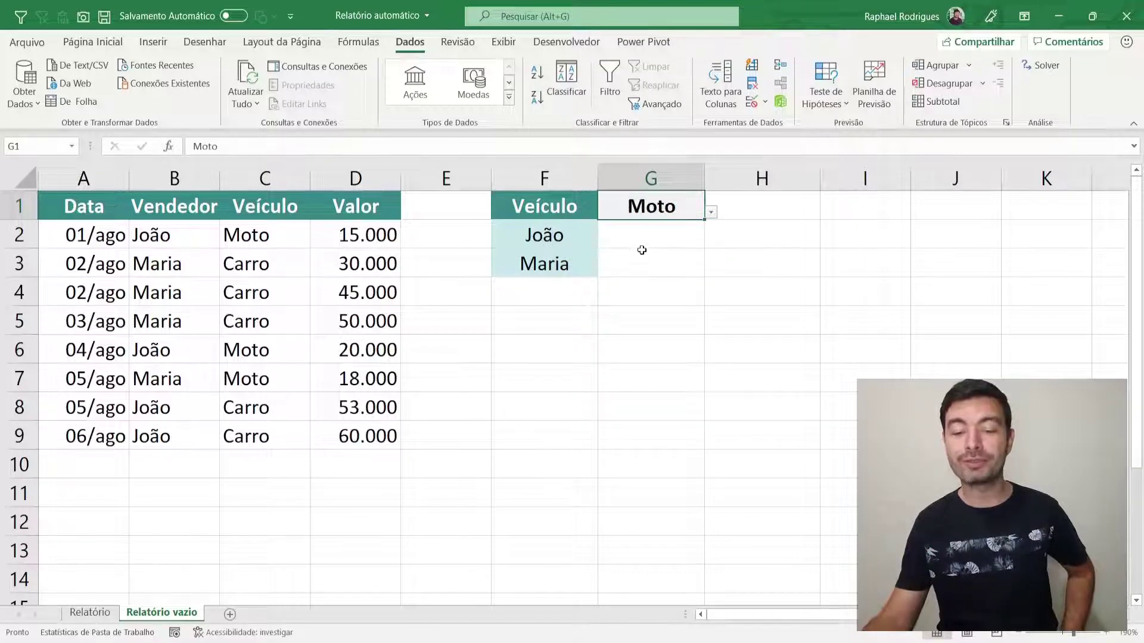
- Start a SOMASES formula in cell G2 with column D (D:D) as the sum range
left_click(638, 234)
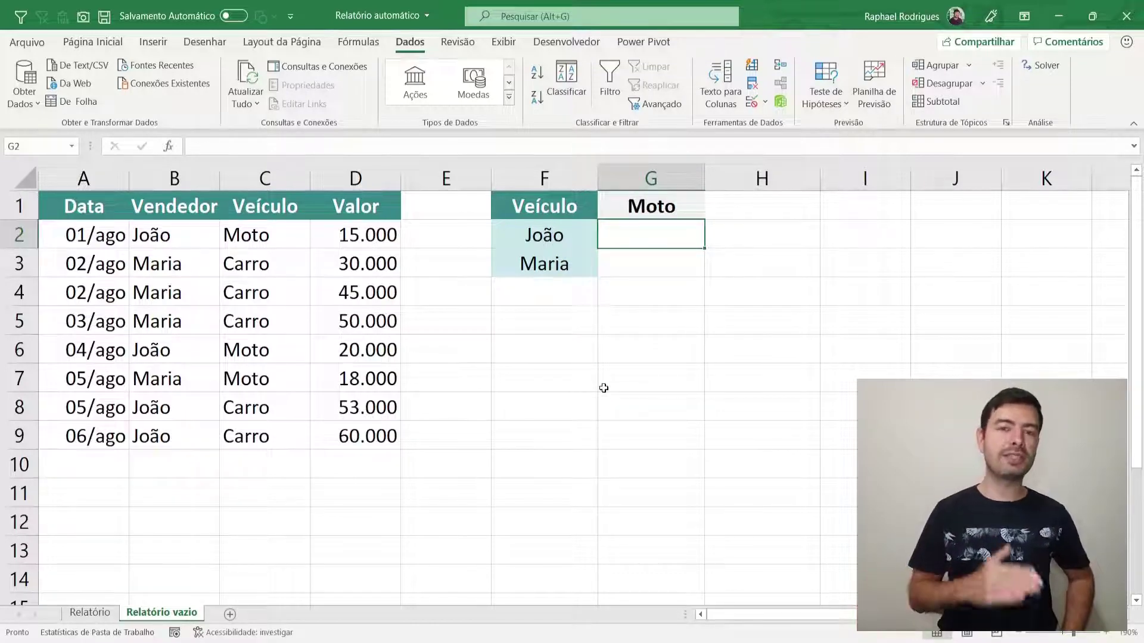
left_click(659, 203)
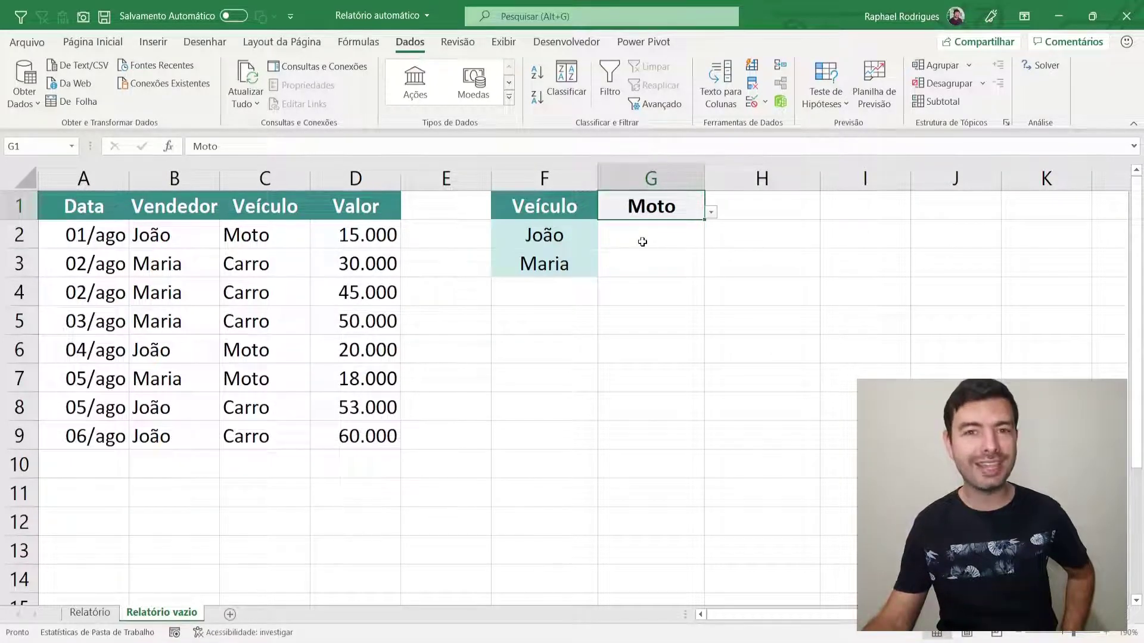
left_click(642, 242)
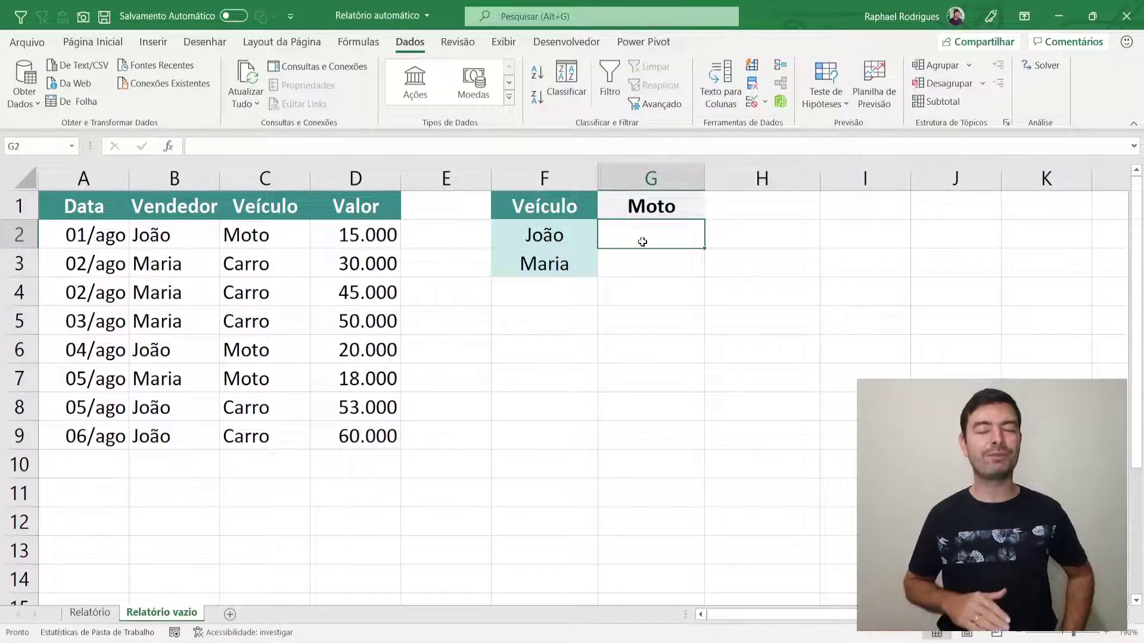
type("=")
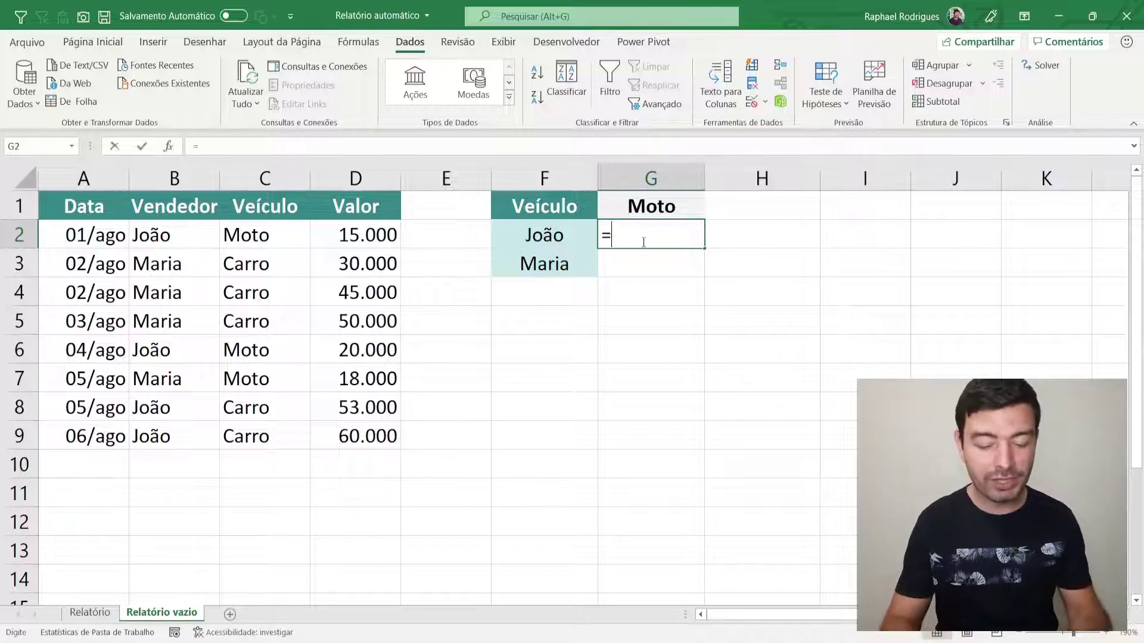
type("somases")
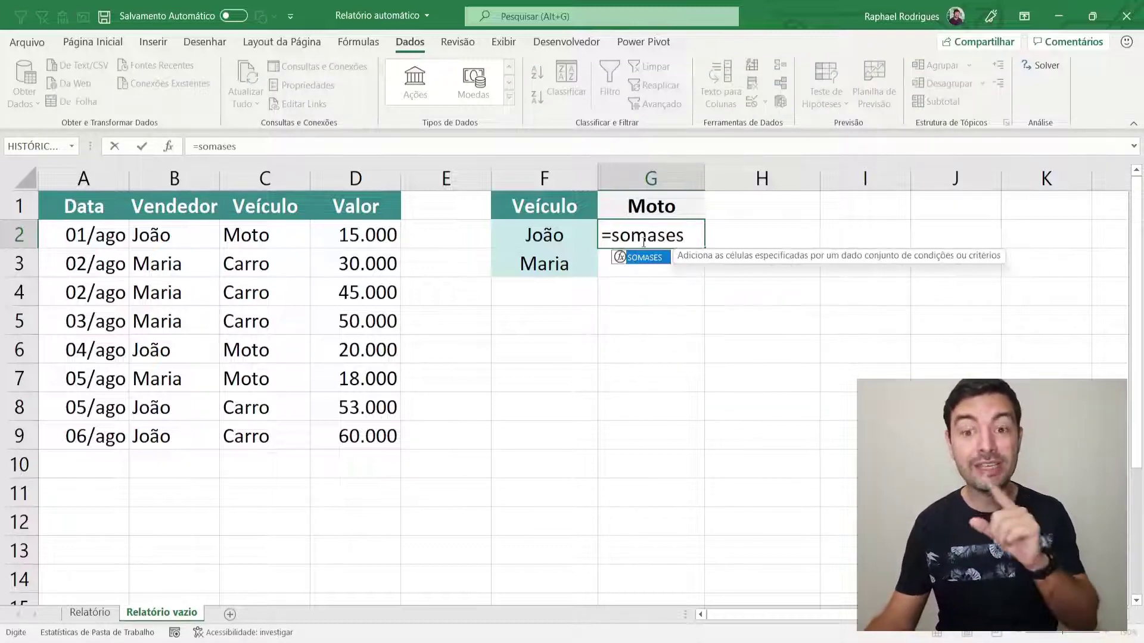
key("Tab")
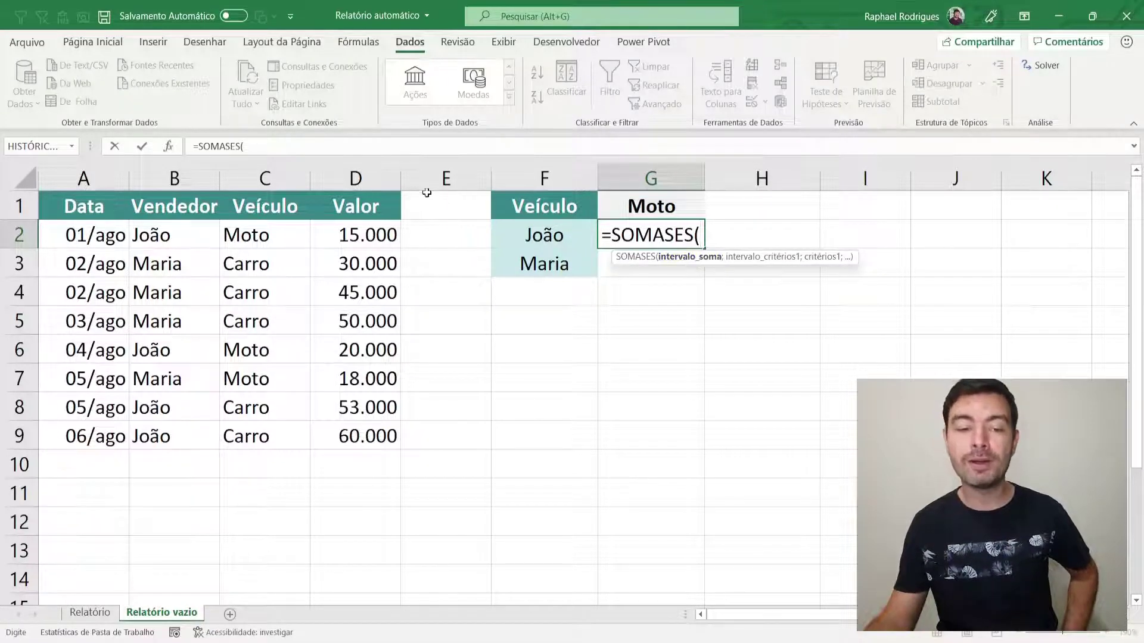
left_click(381, 180)
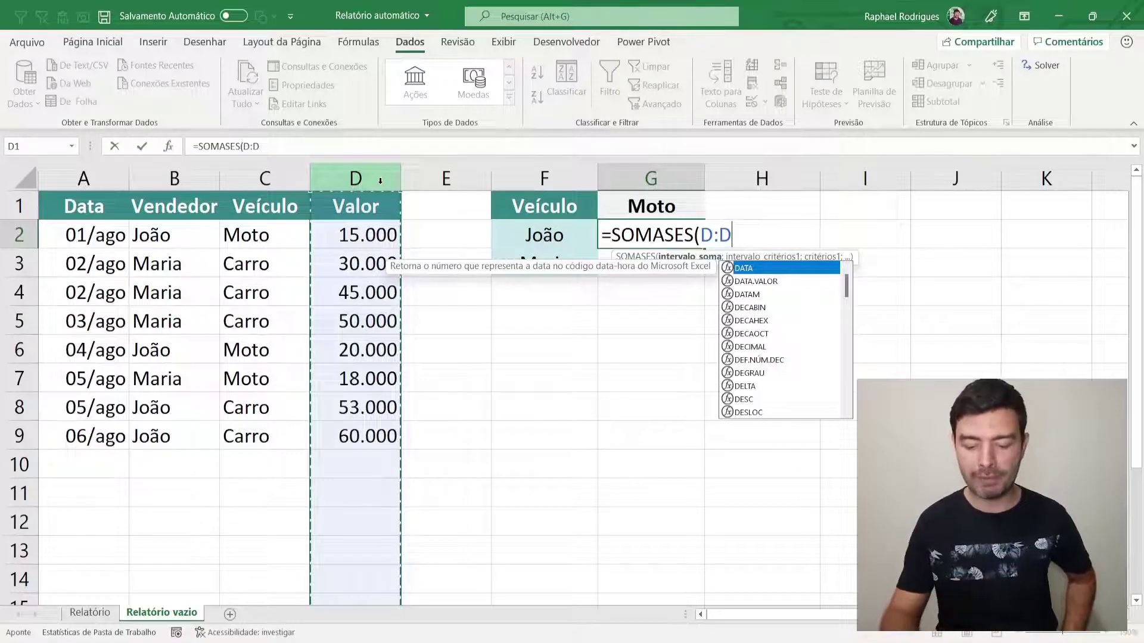
type(";")
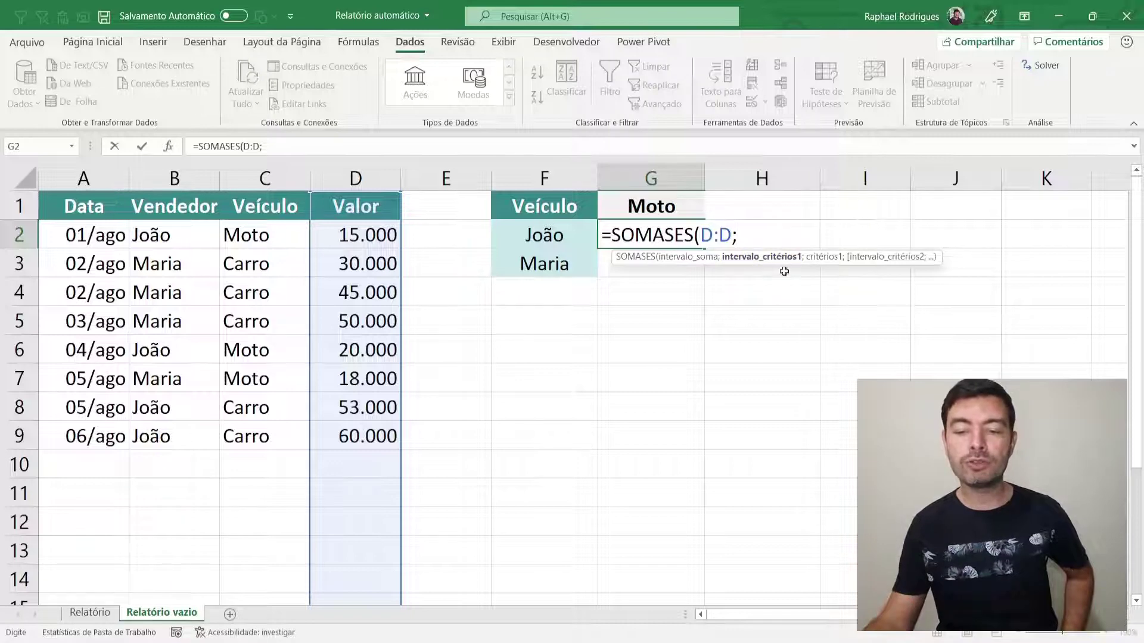
- Add the first criterion to the G2 formula: column C (C:C) matched against the vehicle in G1
left_click(264, 170)
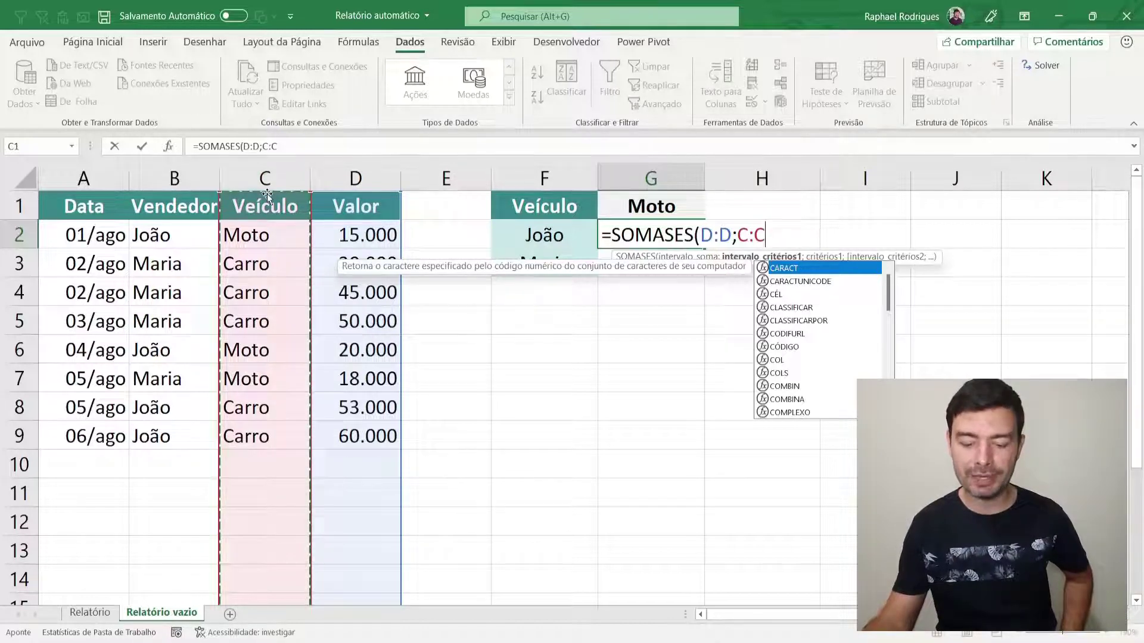
type(";")
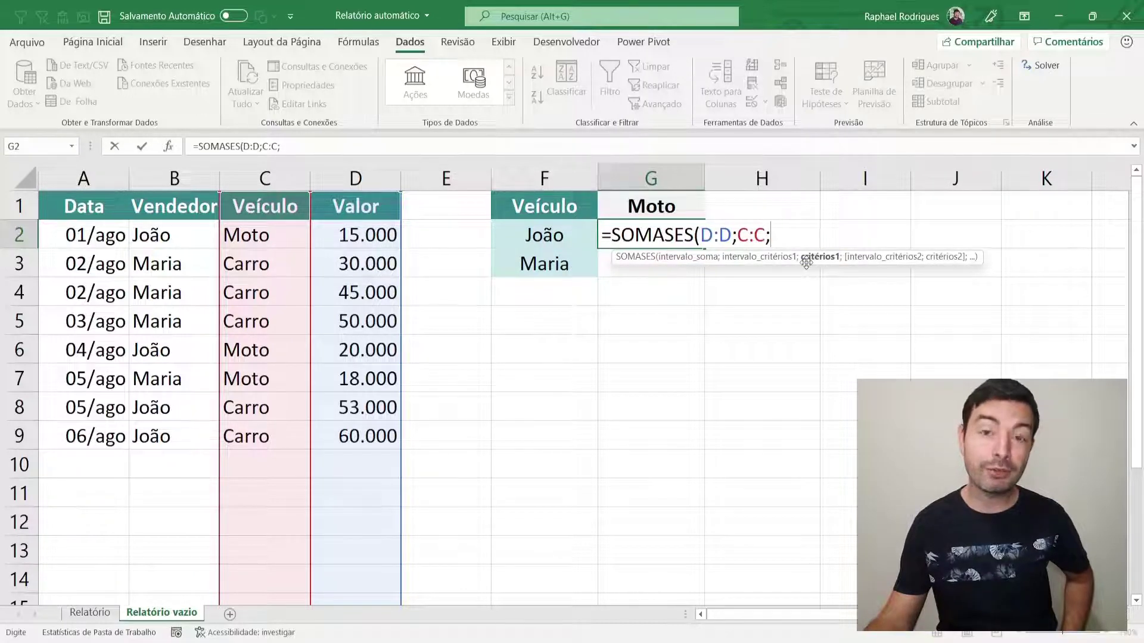
left_click(660, 204)
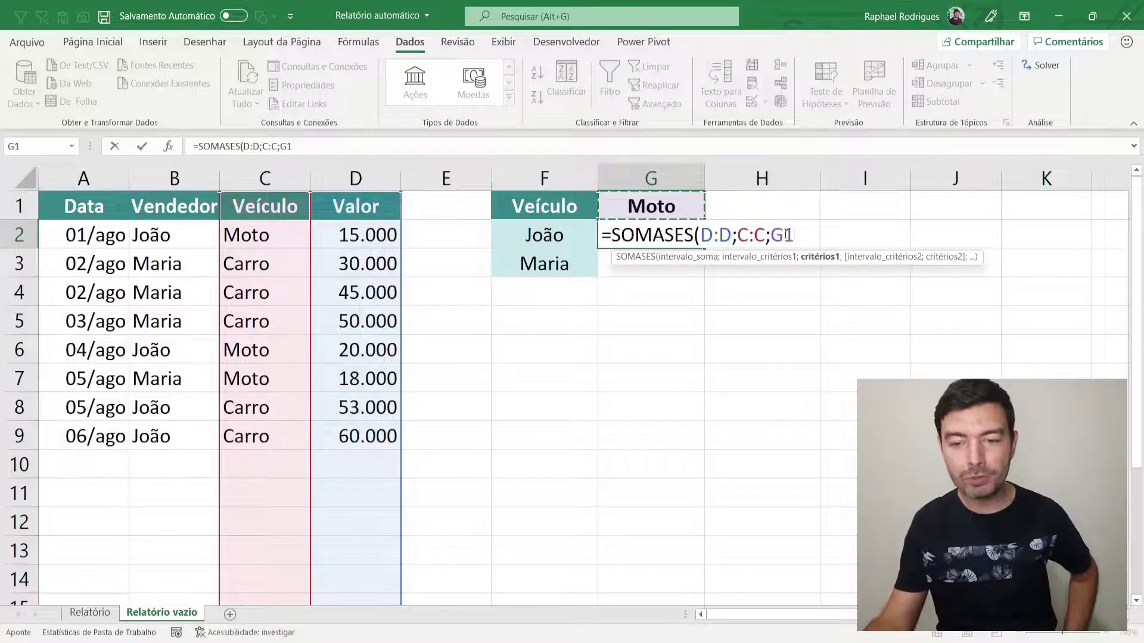
left_click_drag(804, 238, 771, 237)
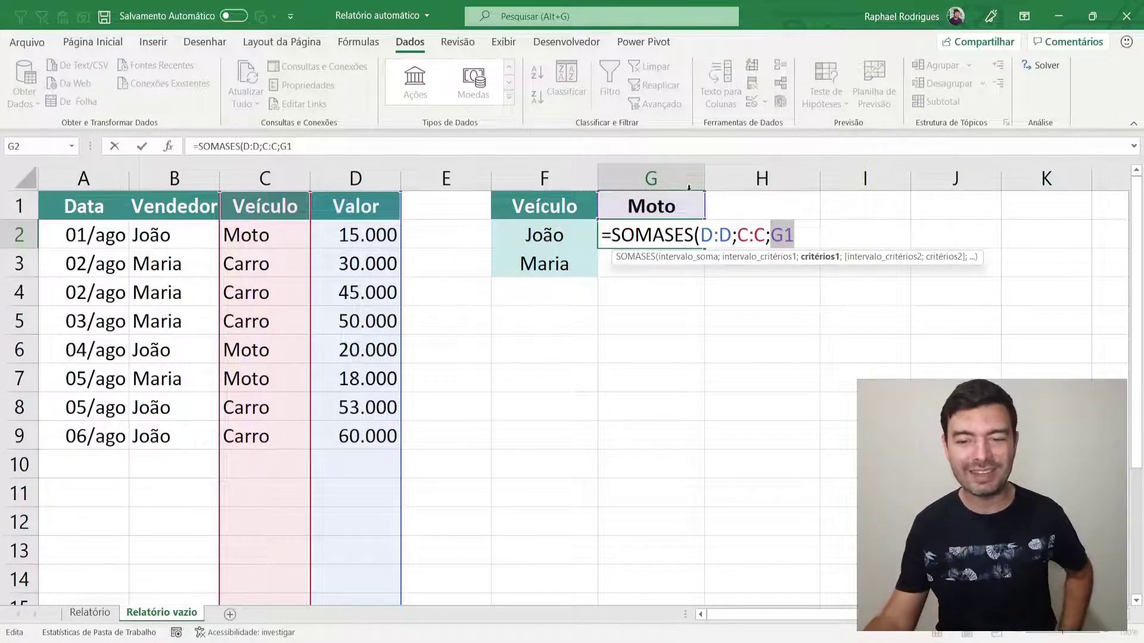
left_click(812, 233)
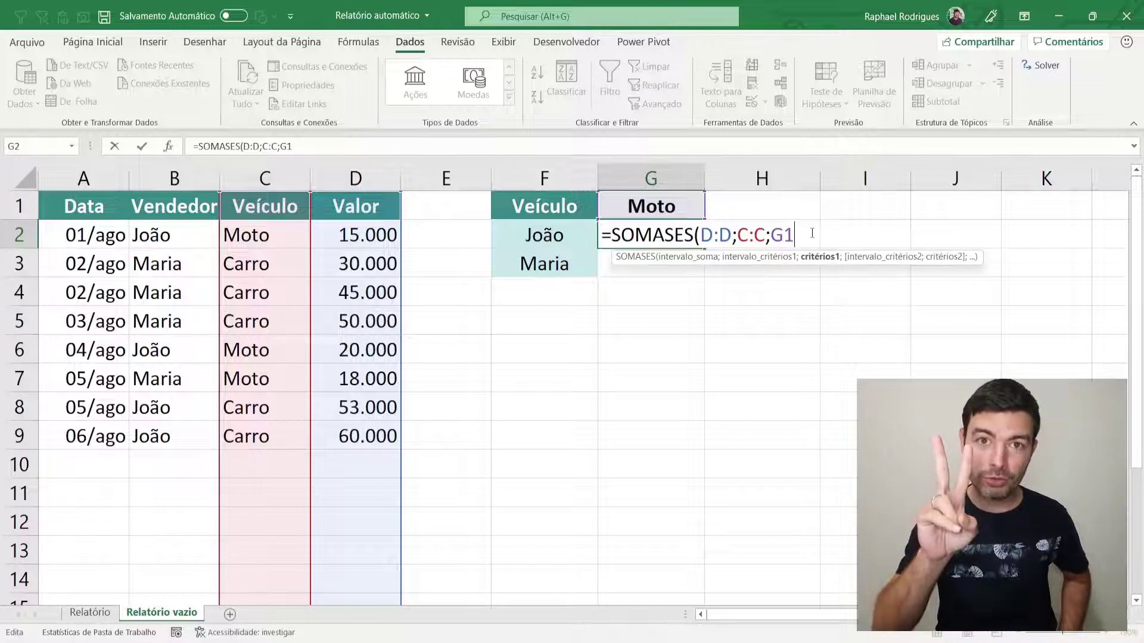
- Complete the G2 formula with the second criterion, column B (B:B) matched against the seller in F2
type(";")
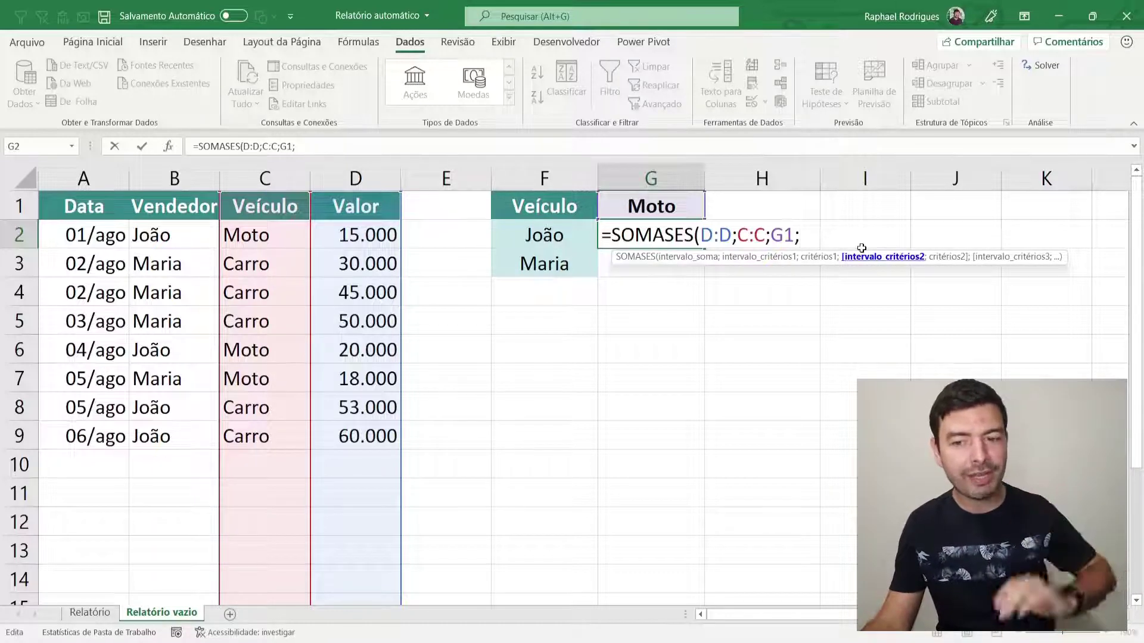
left_click(179, 169)
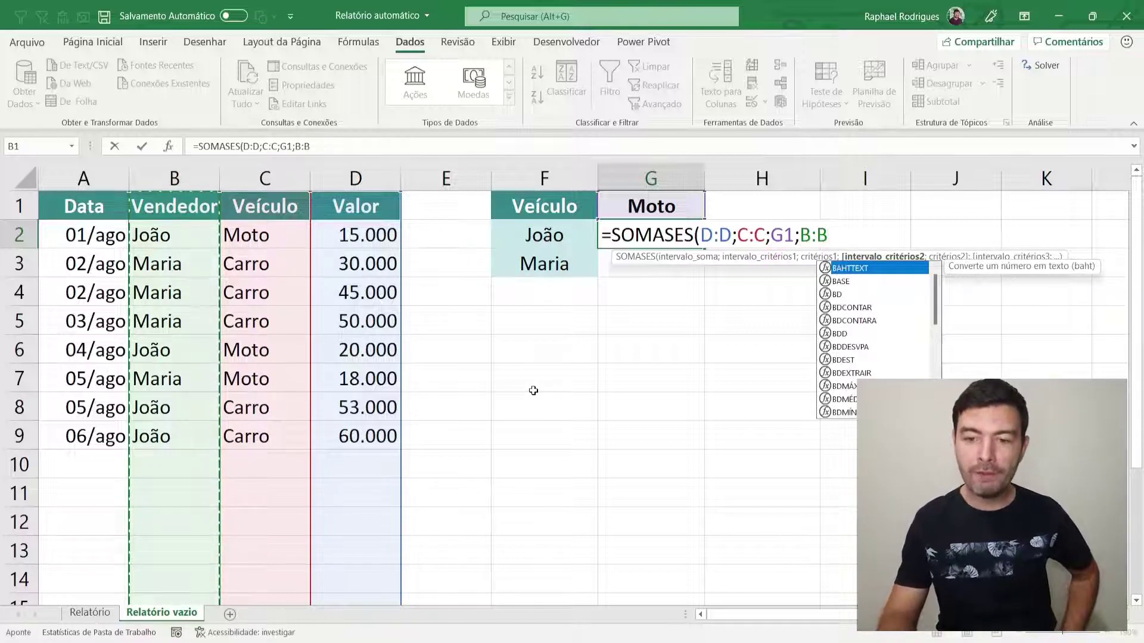
type(";")
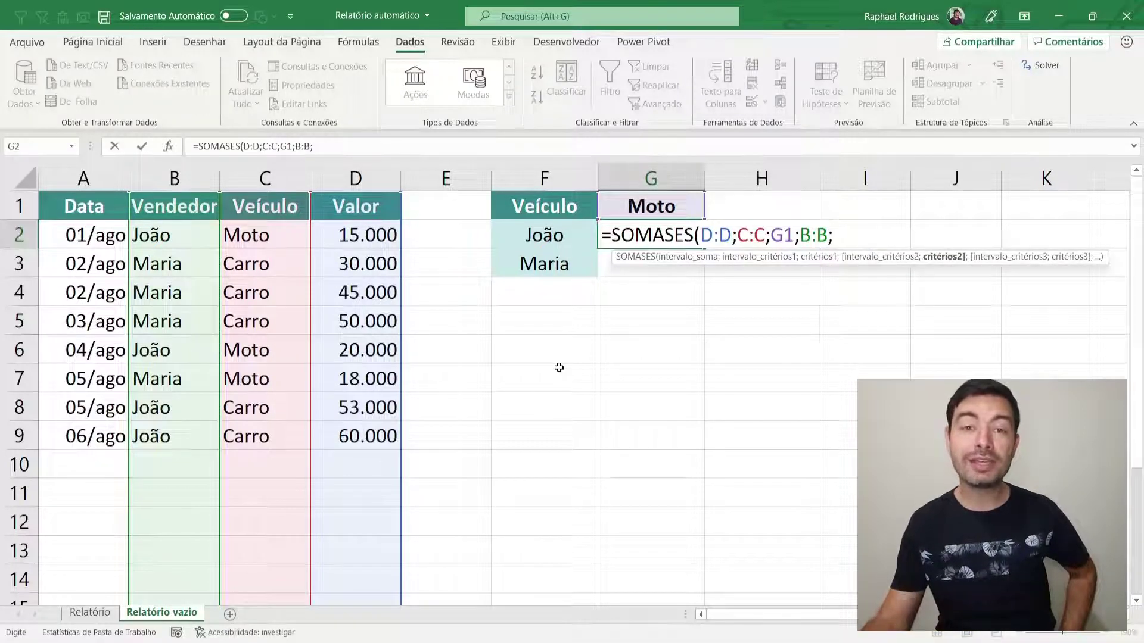
left_click(554, 233)
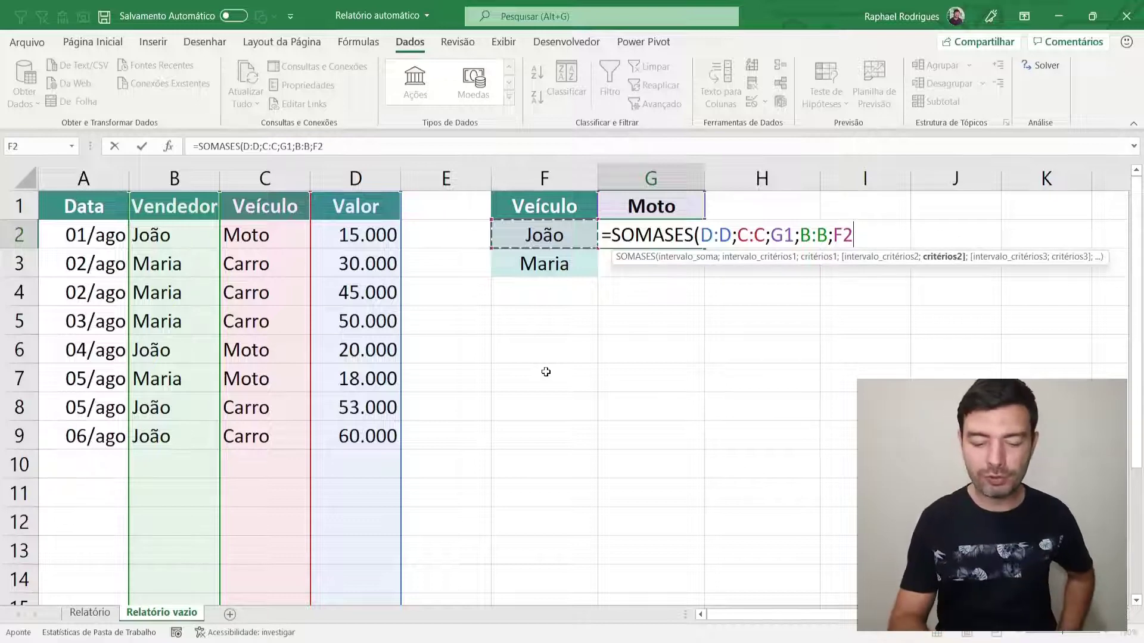
type(")")
key("Return")
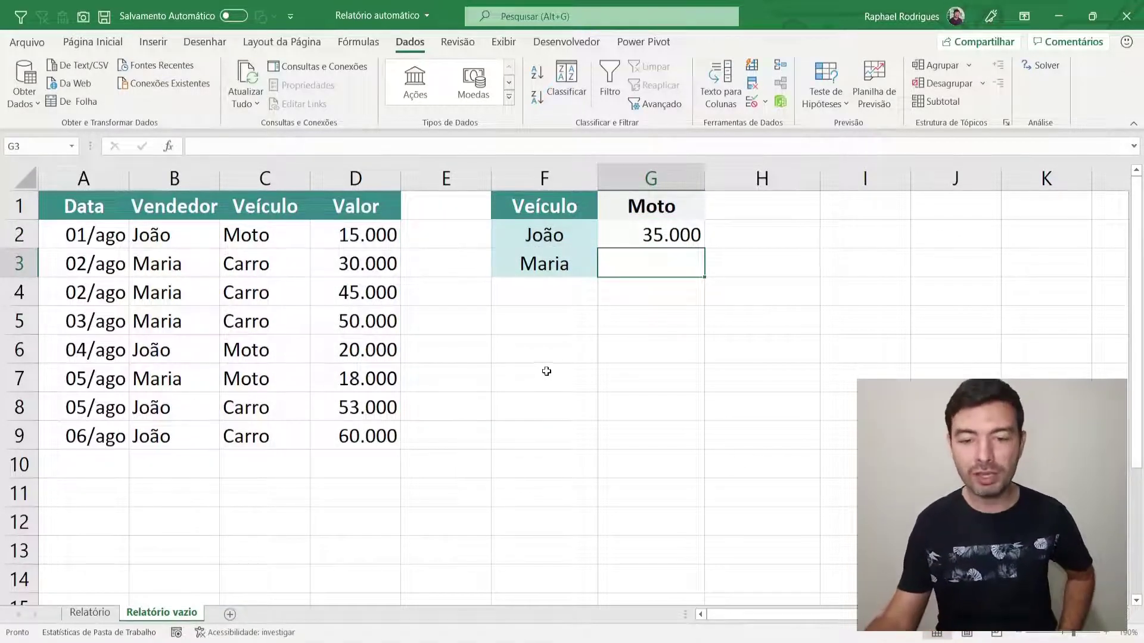
- Choose Carro in the G1 vehicle list and review the G1 reference in the G2 formula
left_click(675, 204)
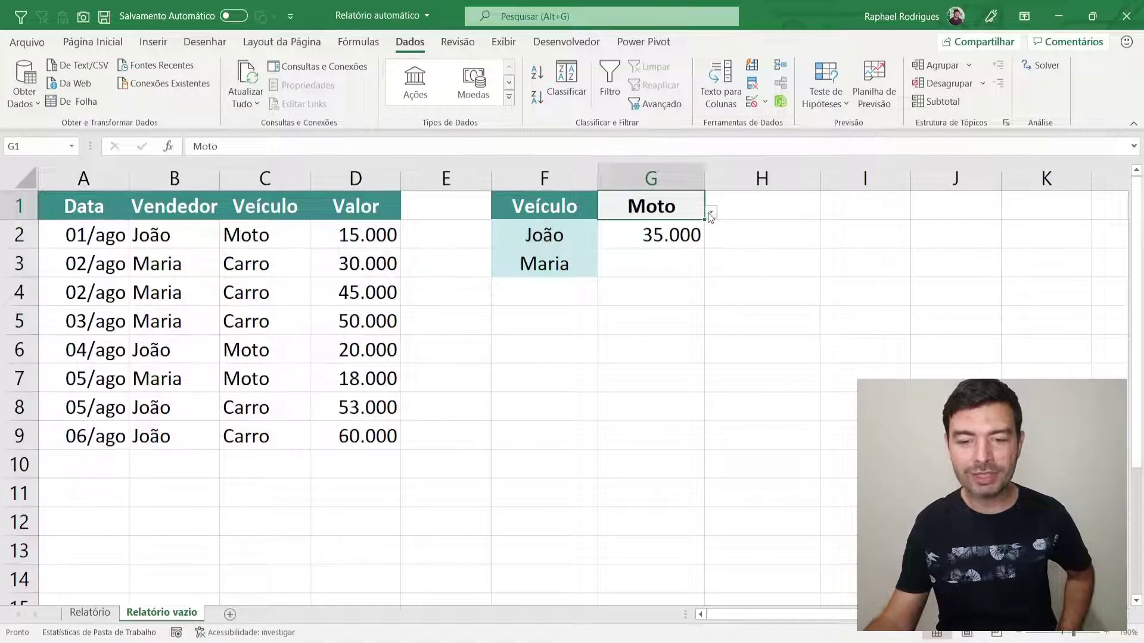
left_click(711, 213)
left_click(696, 223)
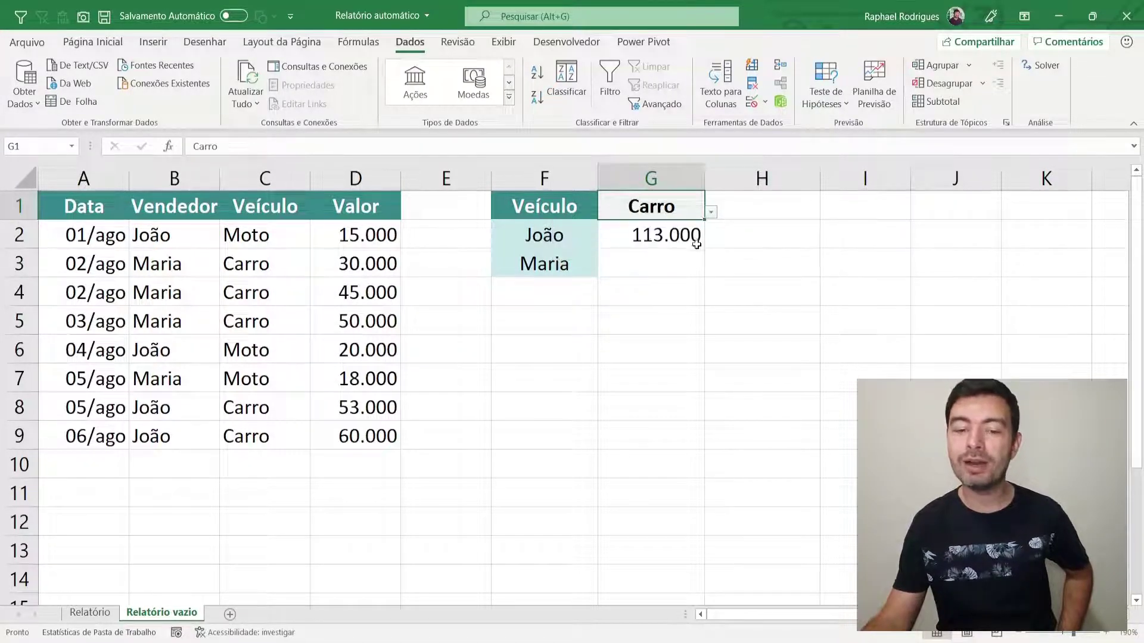
left_click(659, 241)
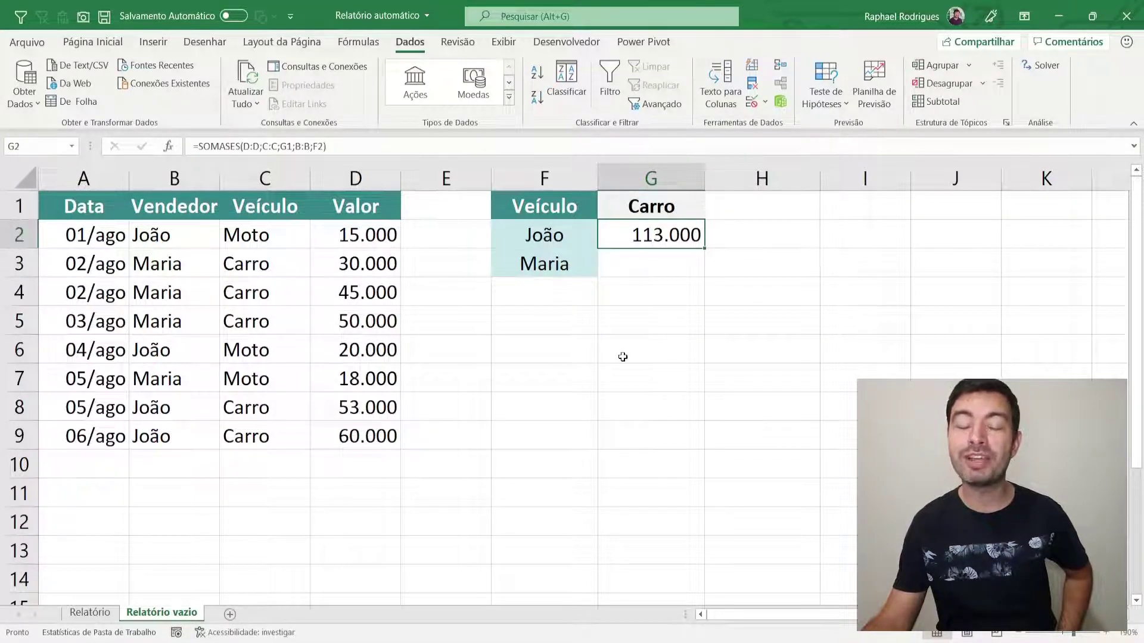
double_click(672, 233)
left_click(786, 232)
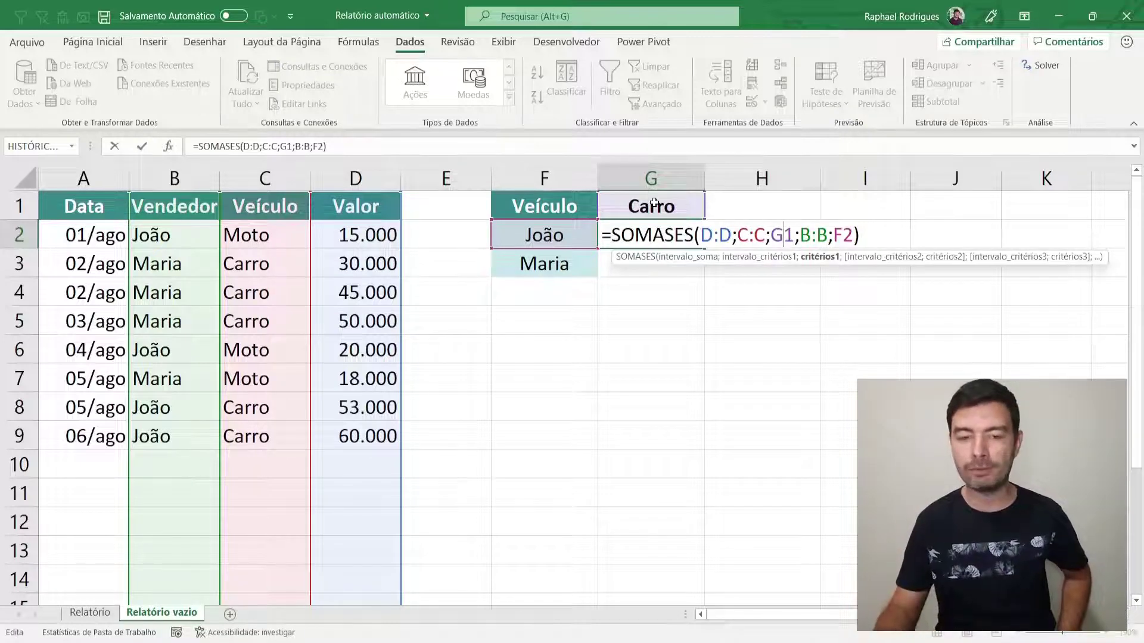
key("Return")
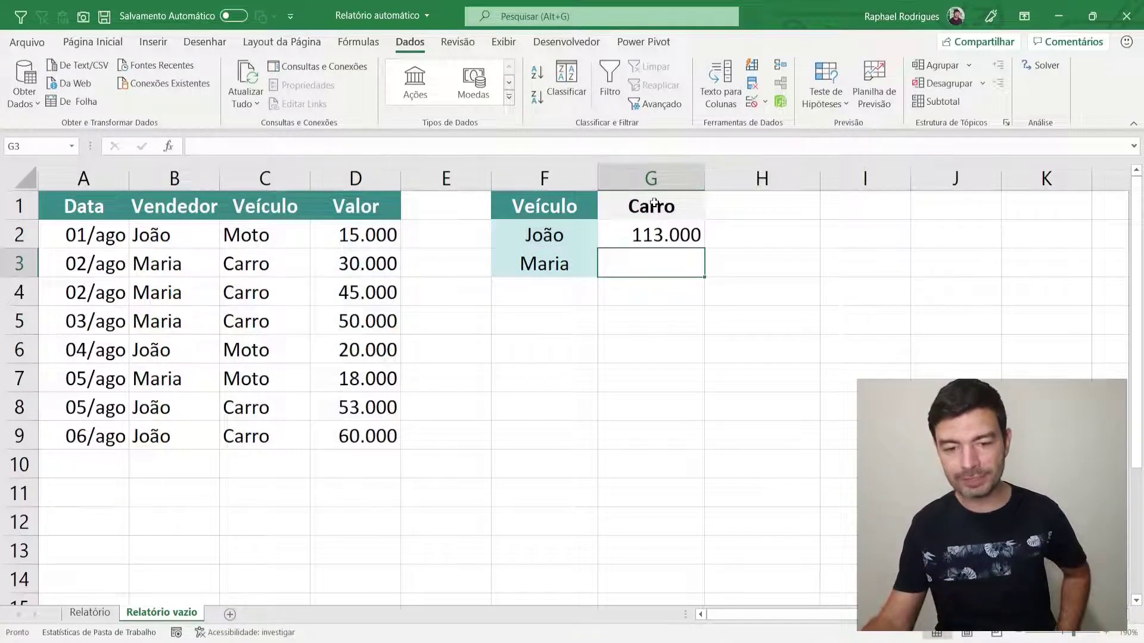
- Copy the SOMASES formula from G2 into G3
left_click(671, 235)
key("ctrl+c")
left_click(672, 260)
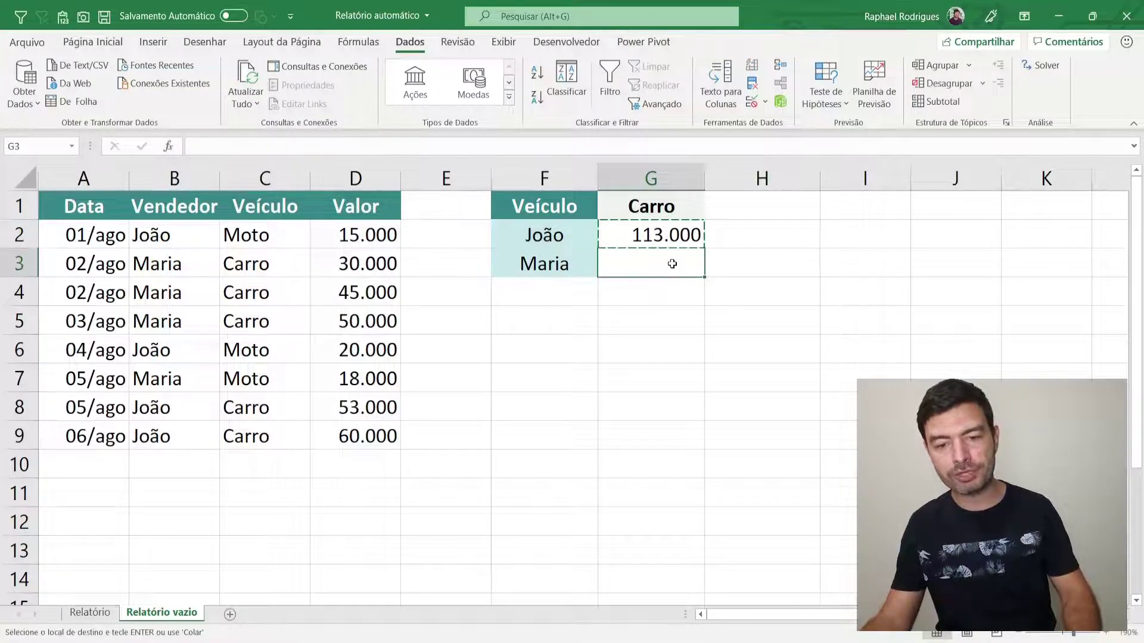
key("ctrl+v")
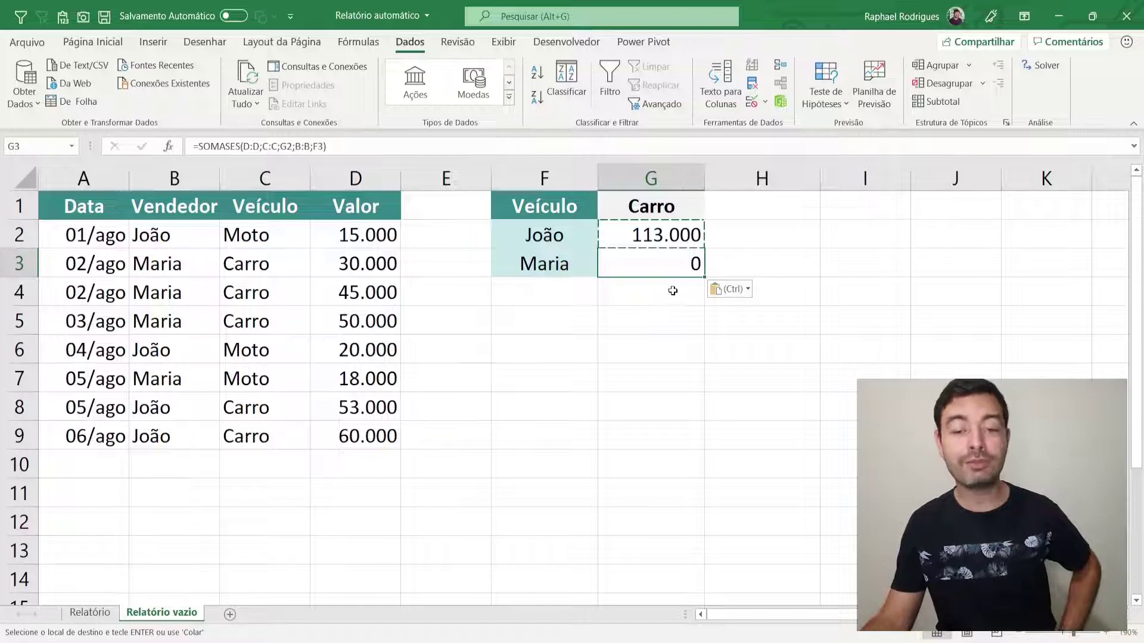
- Examine the vehicle and seller references in the copied G3 formula, and clear the cell
double_click(672, 261)
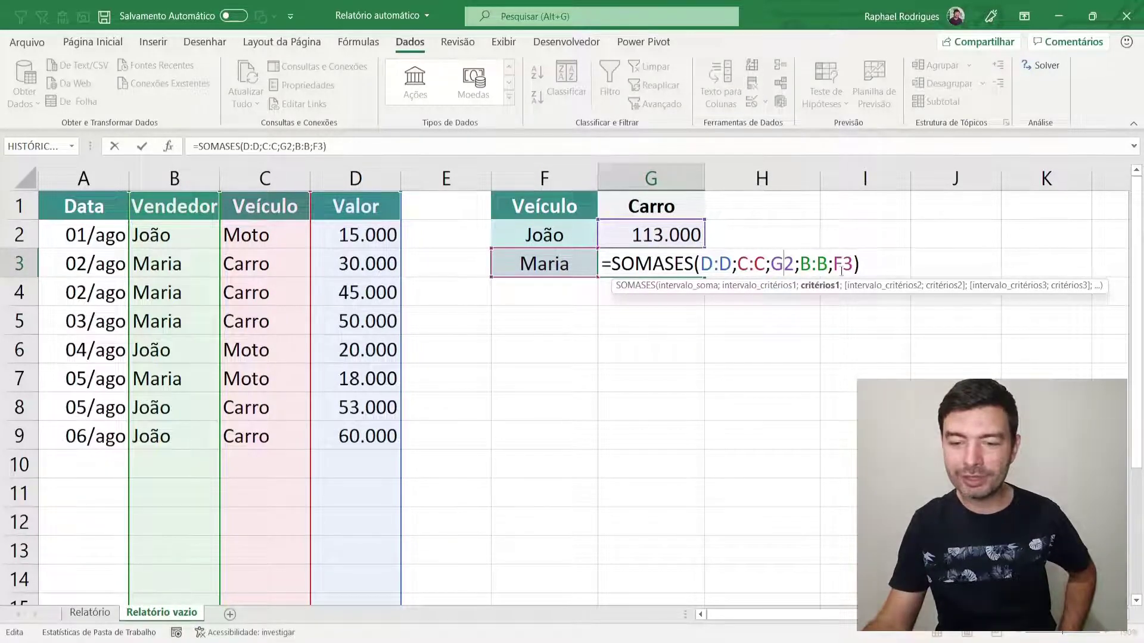
key("Right")
key("Right")
key("Right")
key("Right")
key("Right")
key("Right")
key("Right")
key("Right")
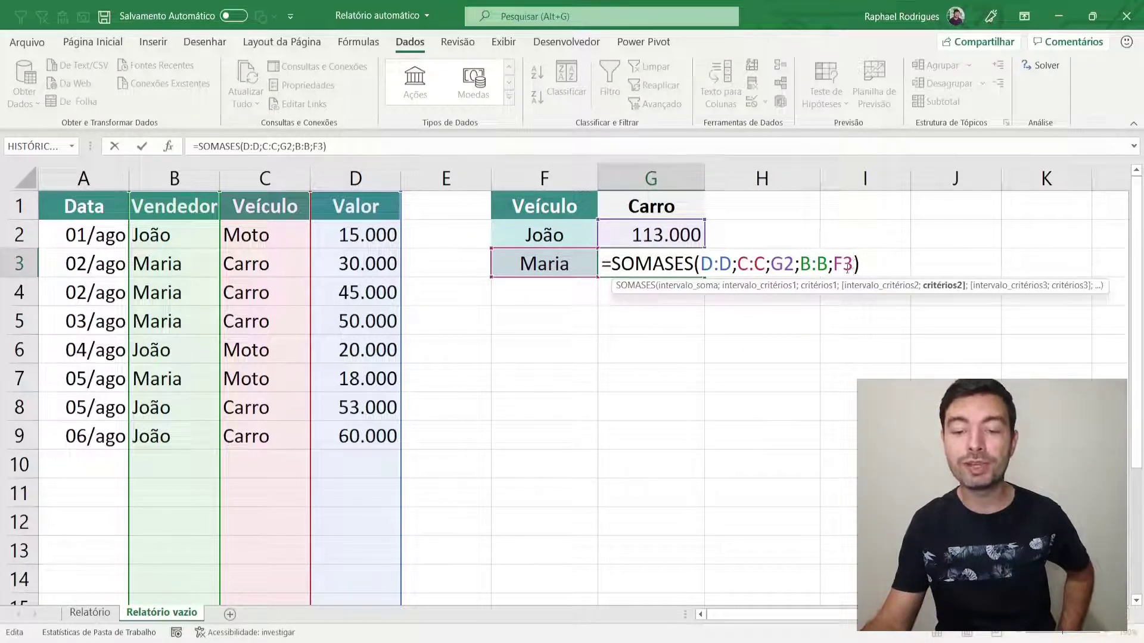
left_click(784, 257)
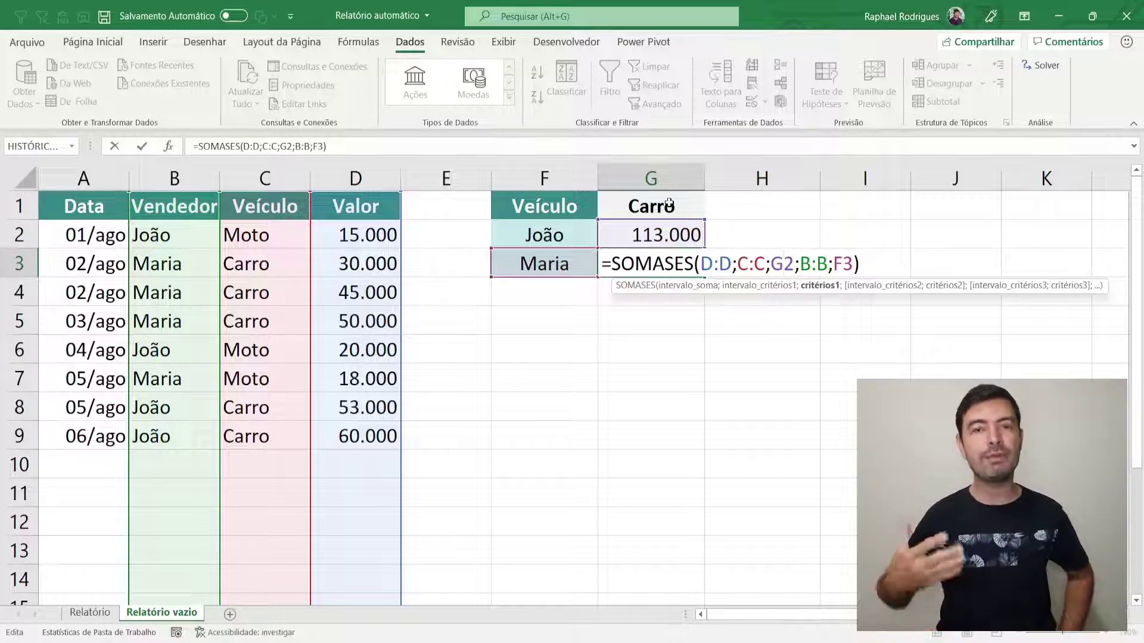
key("ctrl+Return")
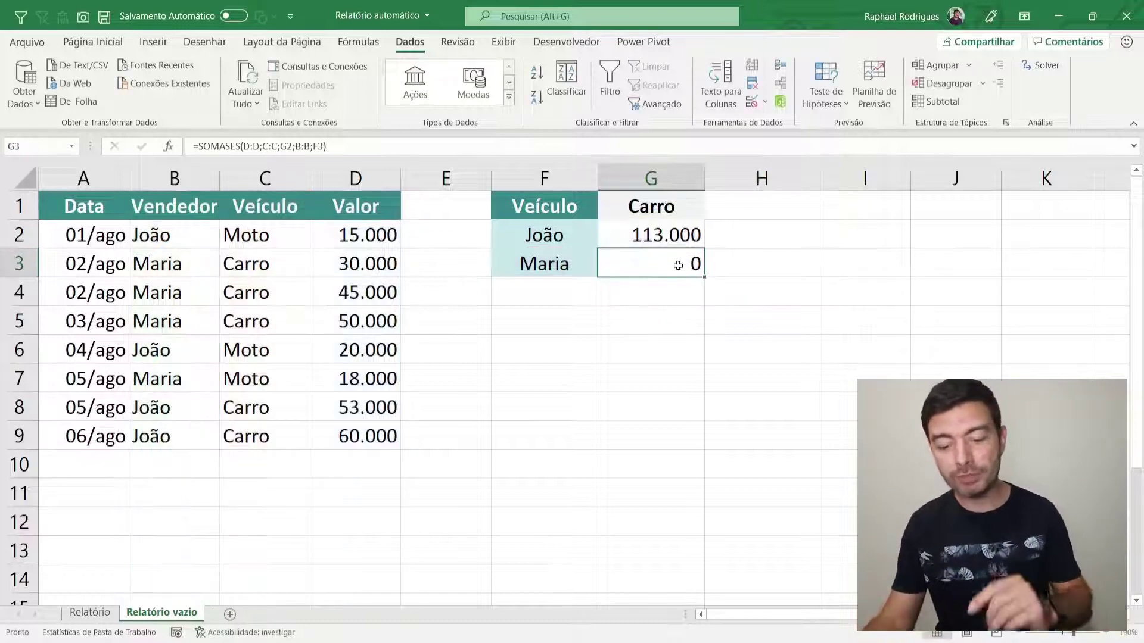
key("Delete")
- Make the vehicle reference in the G2 formula absolute as $G$1
left_click(679, 238)
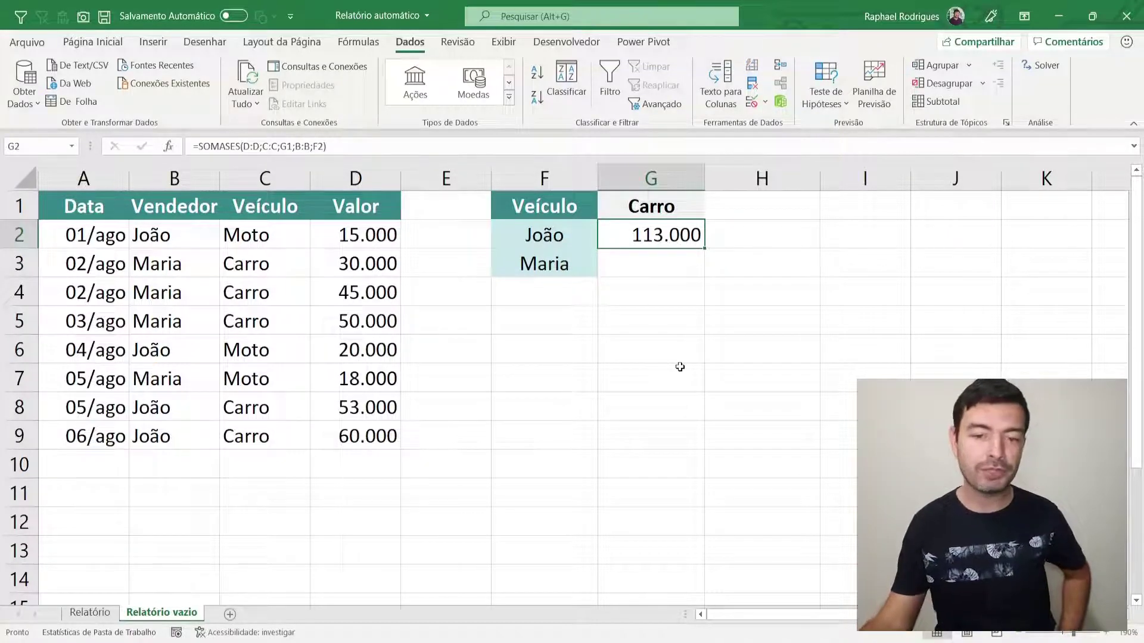
double_click(665, 234)
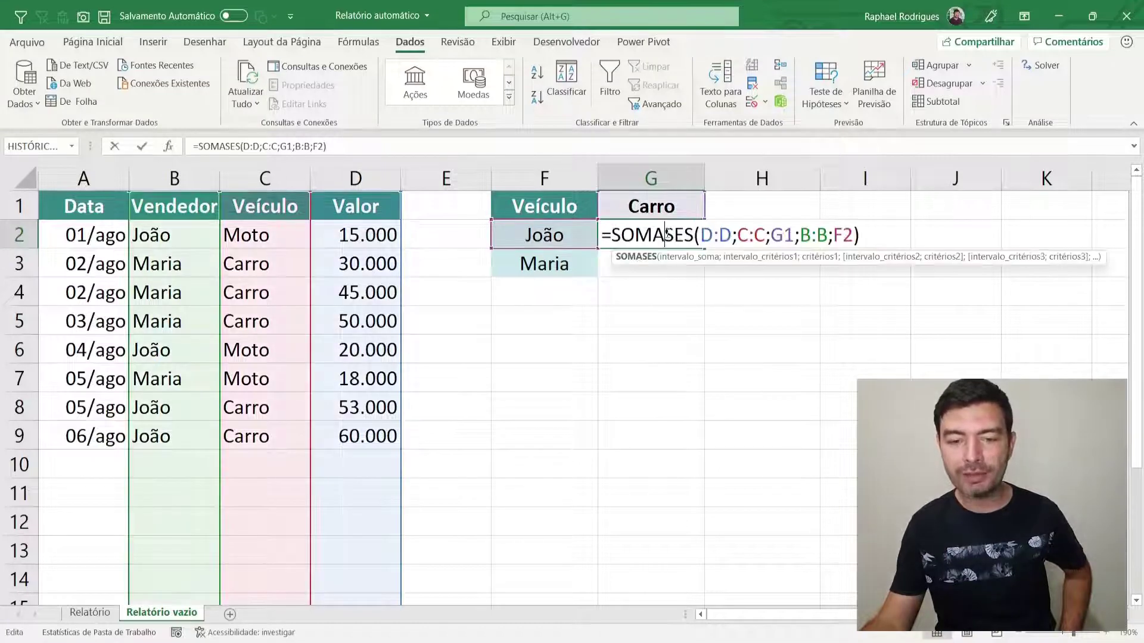
left_click(785, 236)
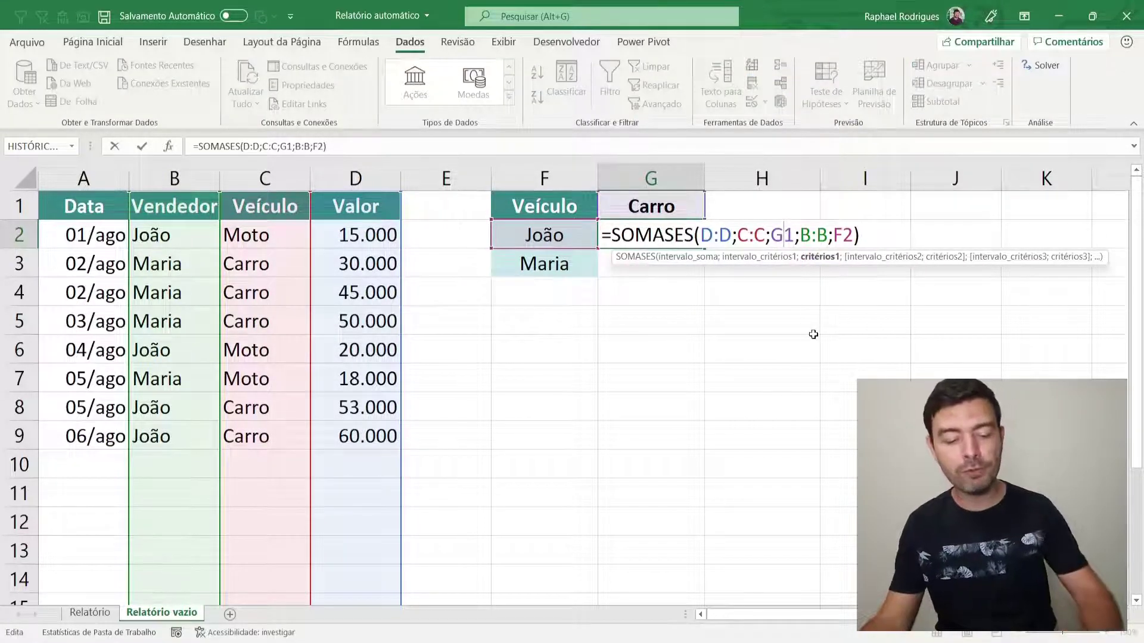
key("F4")
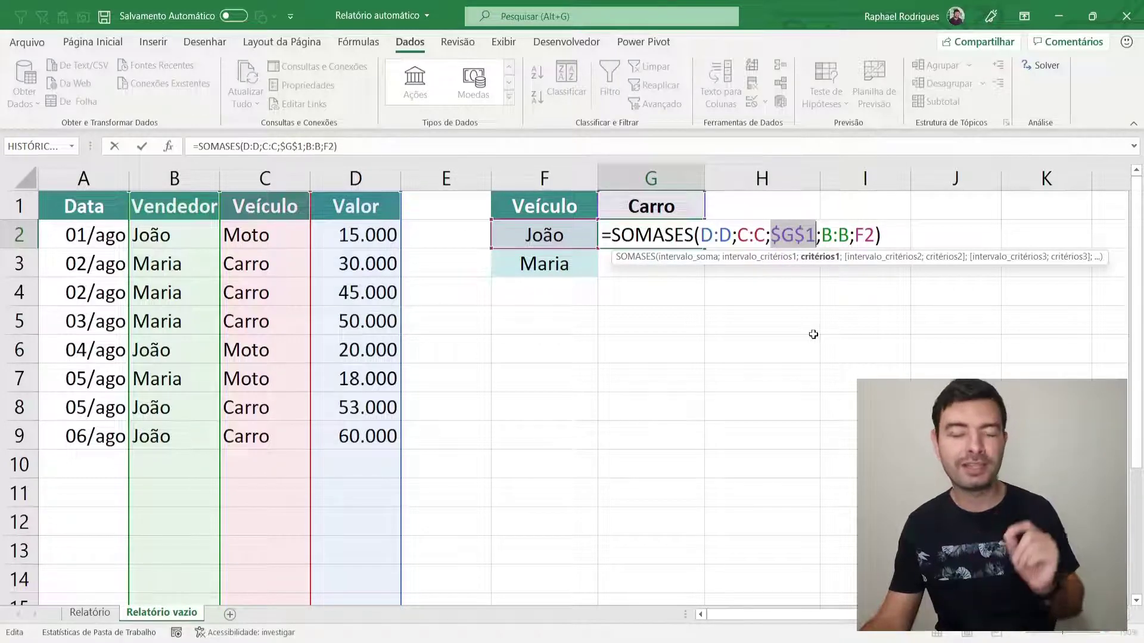
left_click_drag(771, 234, 805, 235)
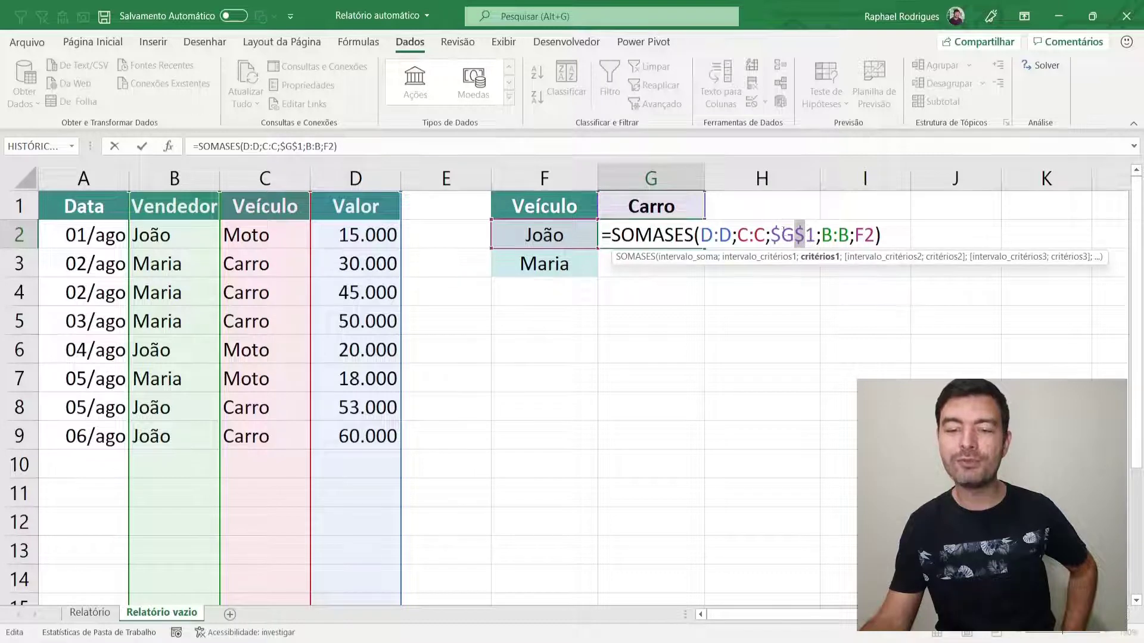
left_click(780, 234)
key("Return")
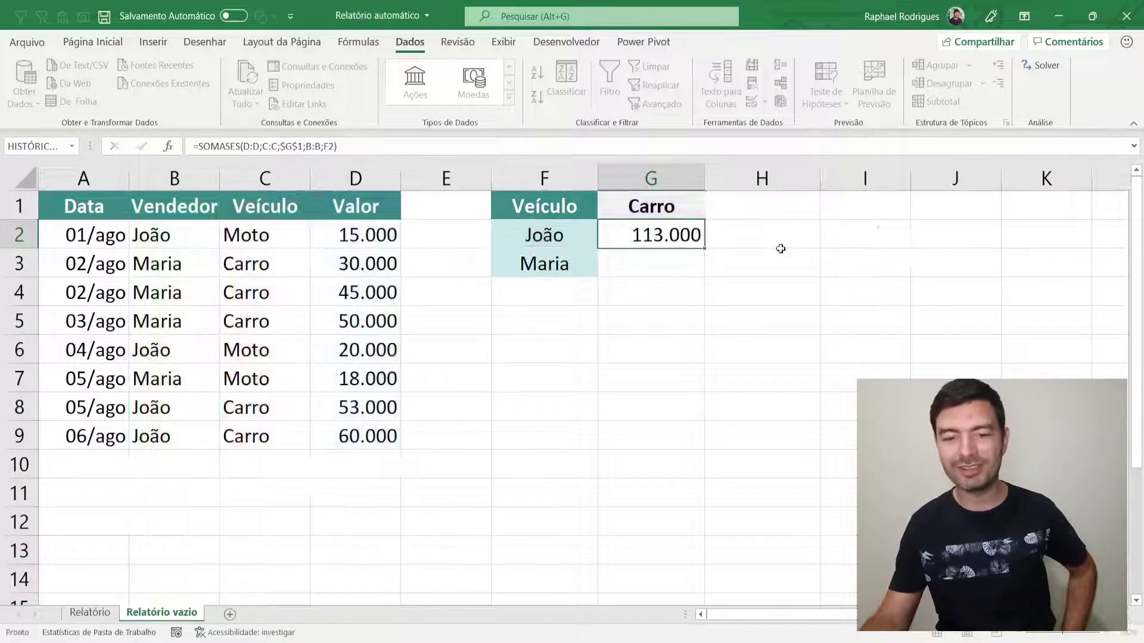
- Copy the G2 formula with its absolute $G$1 vehicle reference into G3
left_click(682, 231)
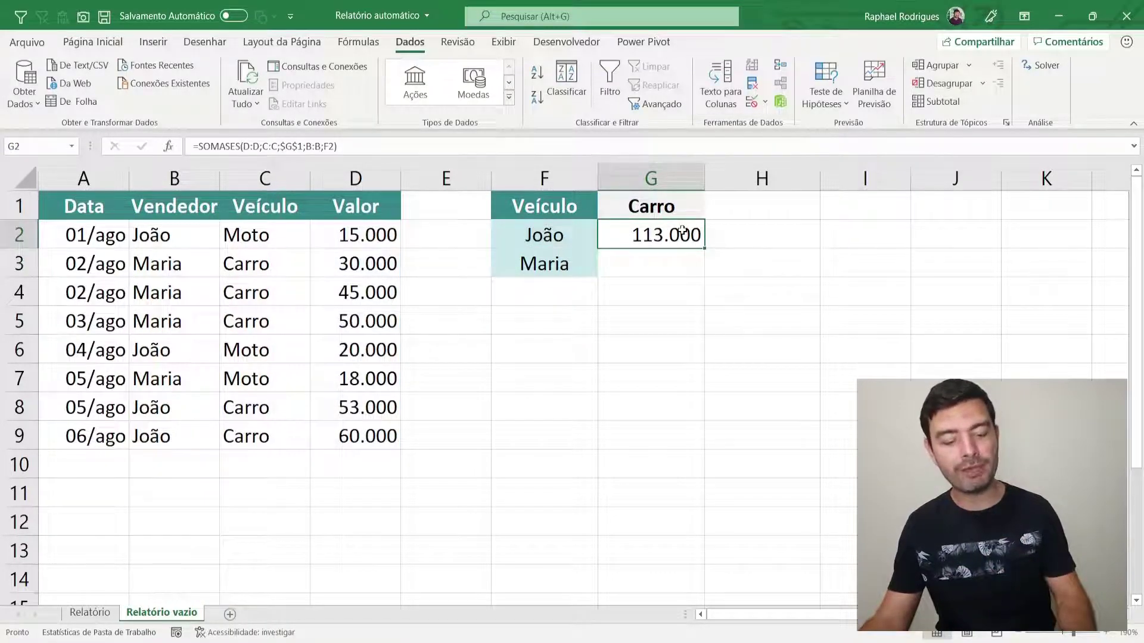
key("ctrl+c")
left_click(660, 262)
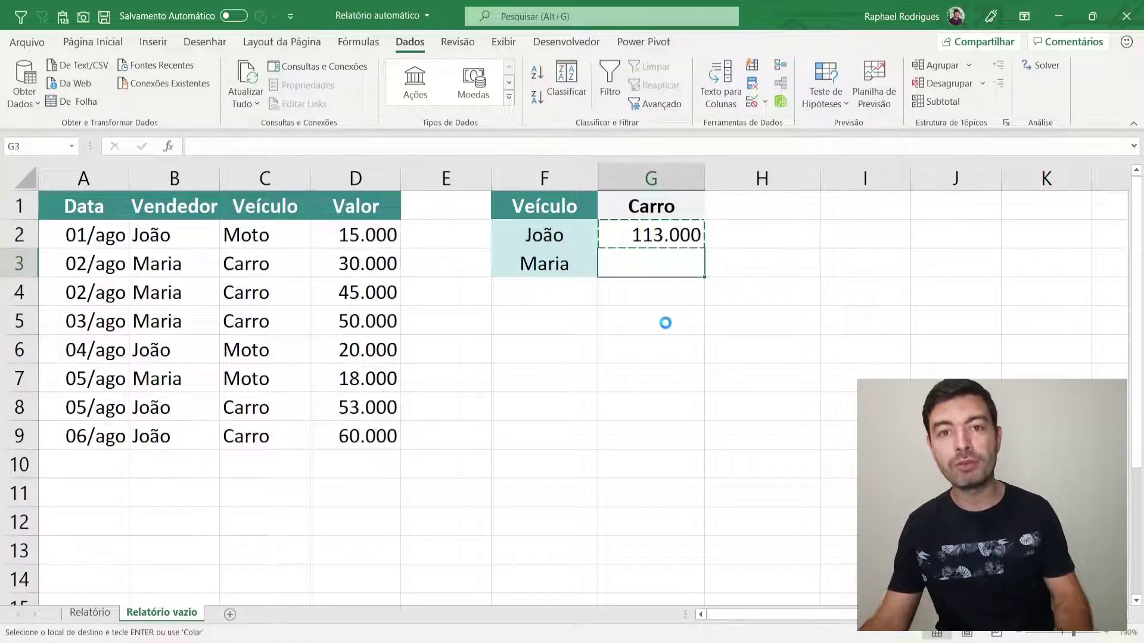
key("ctrl+v")
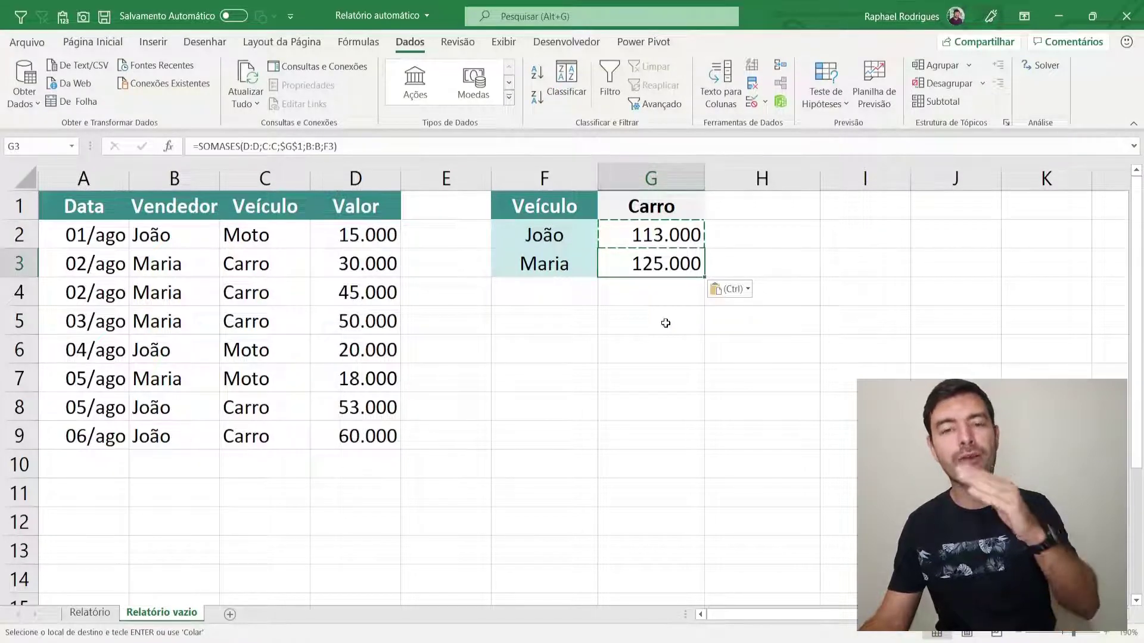
- Examine the fixed vehicle reference and the relative seller reference in the G3 formula
double_click(660, 264)
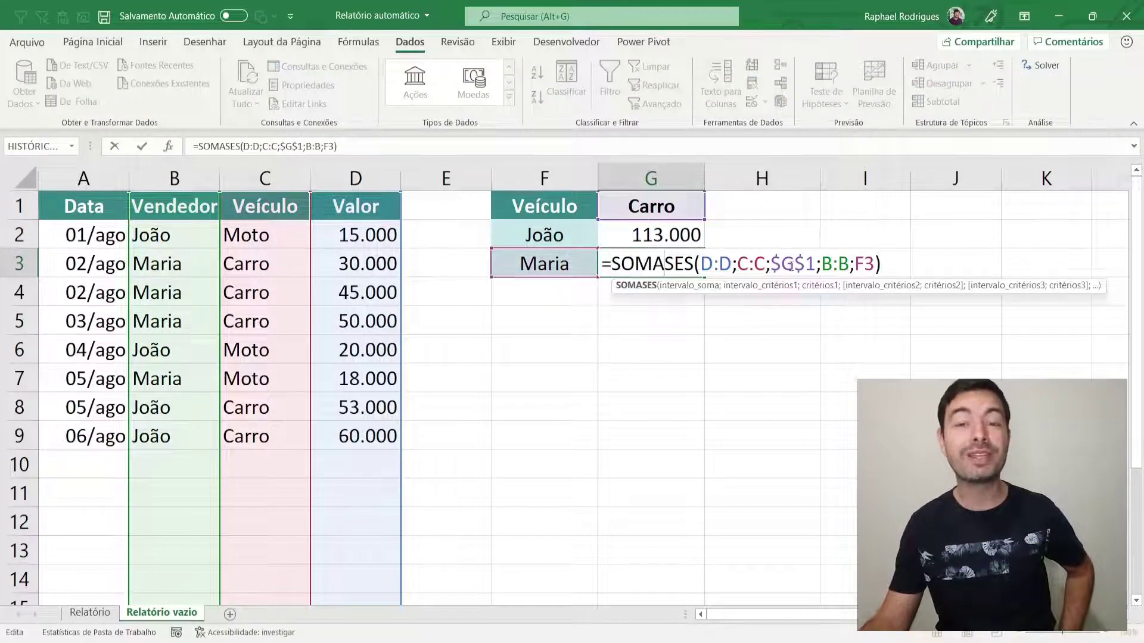
key("Return")
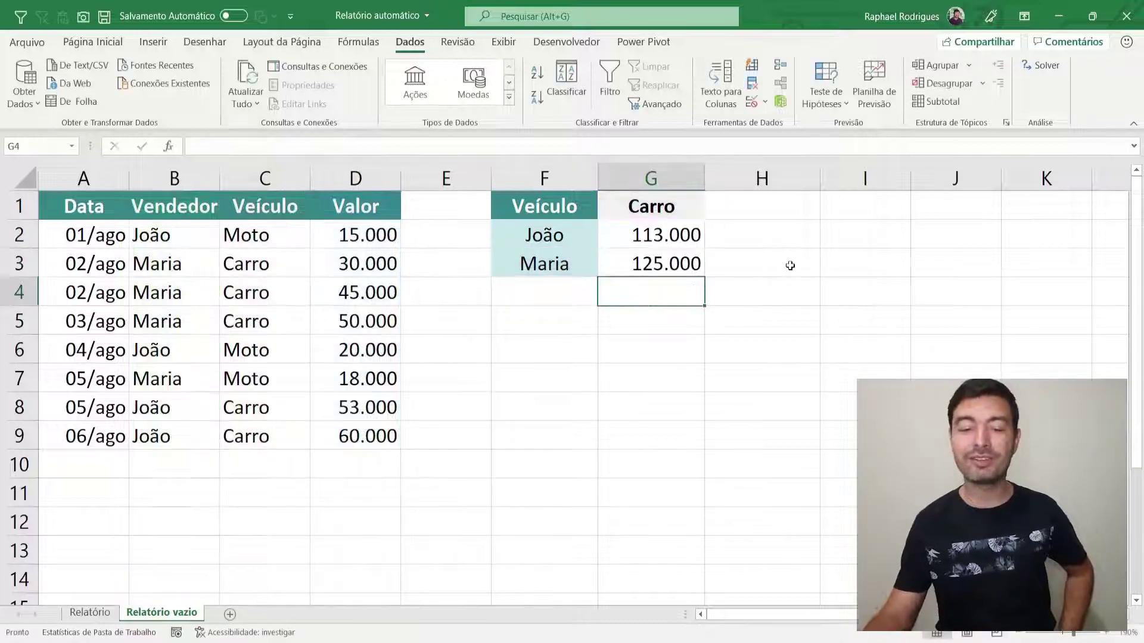
left_click(658, 206)
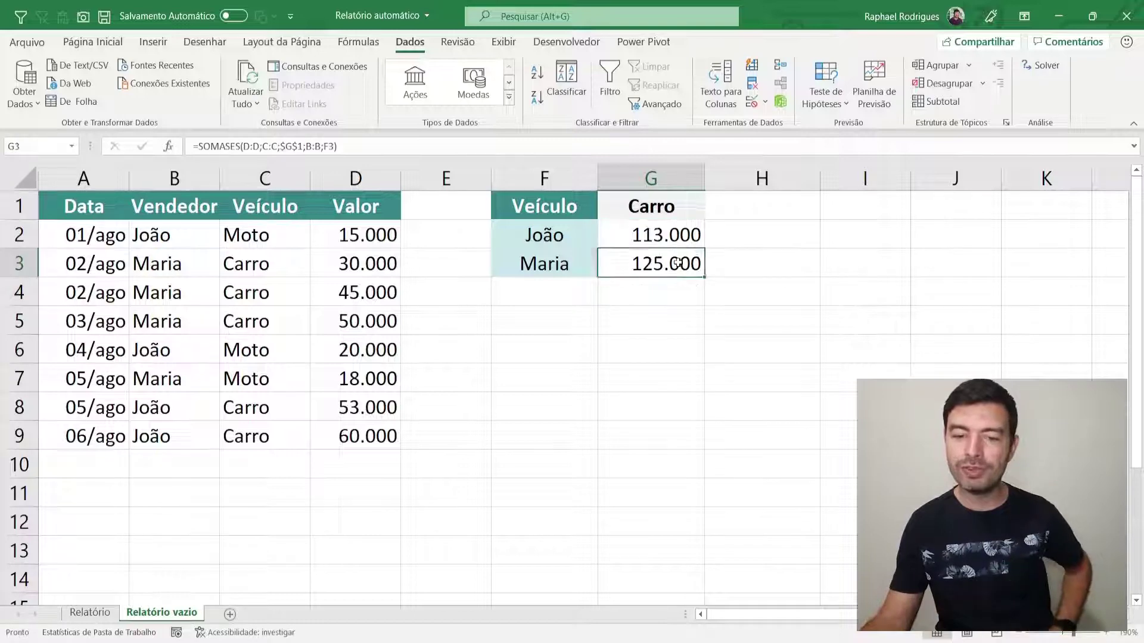
double_click(679, 262)
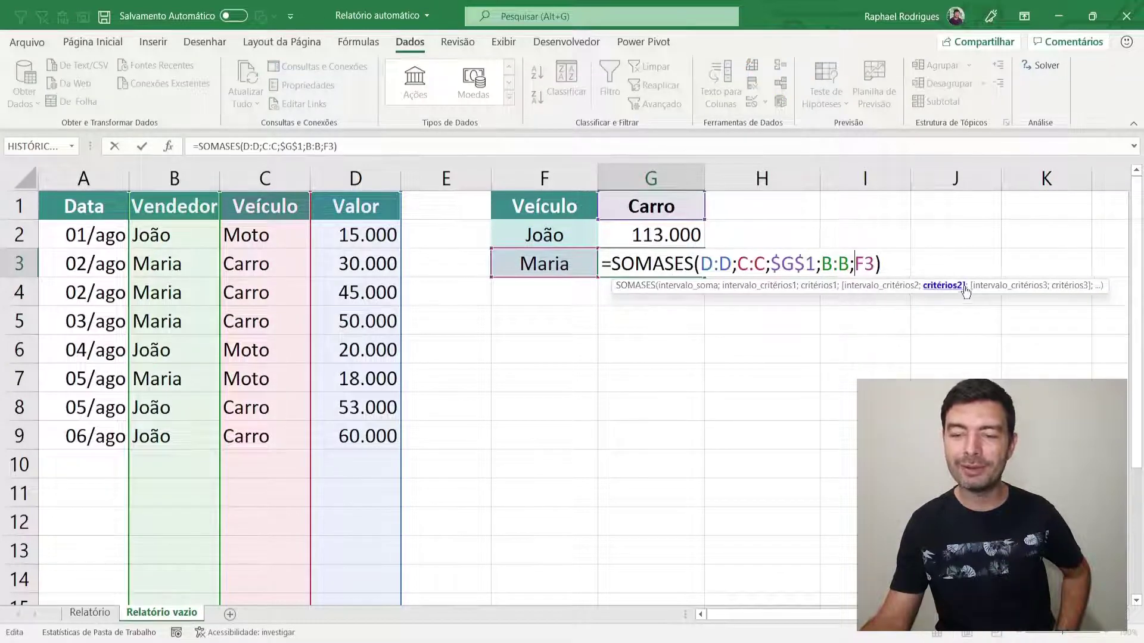
left_click(944, 286)
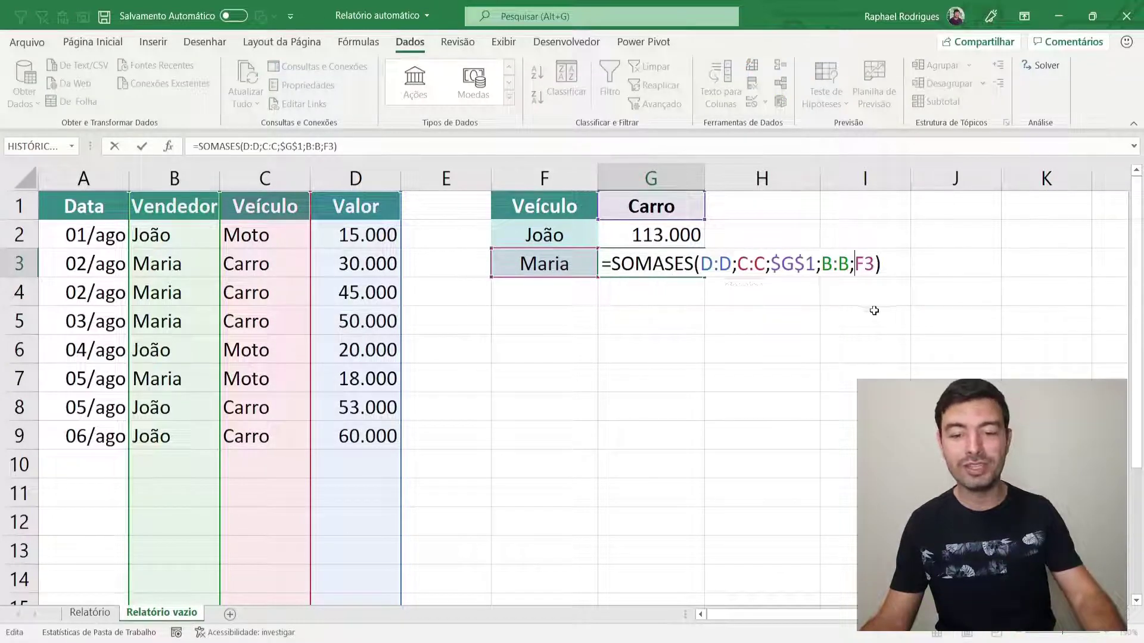
key("Escape")
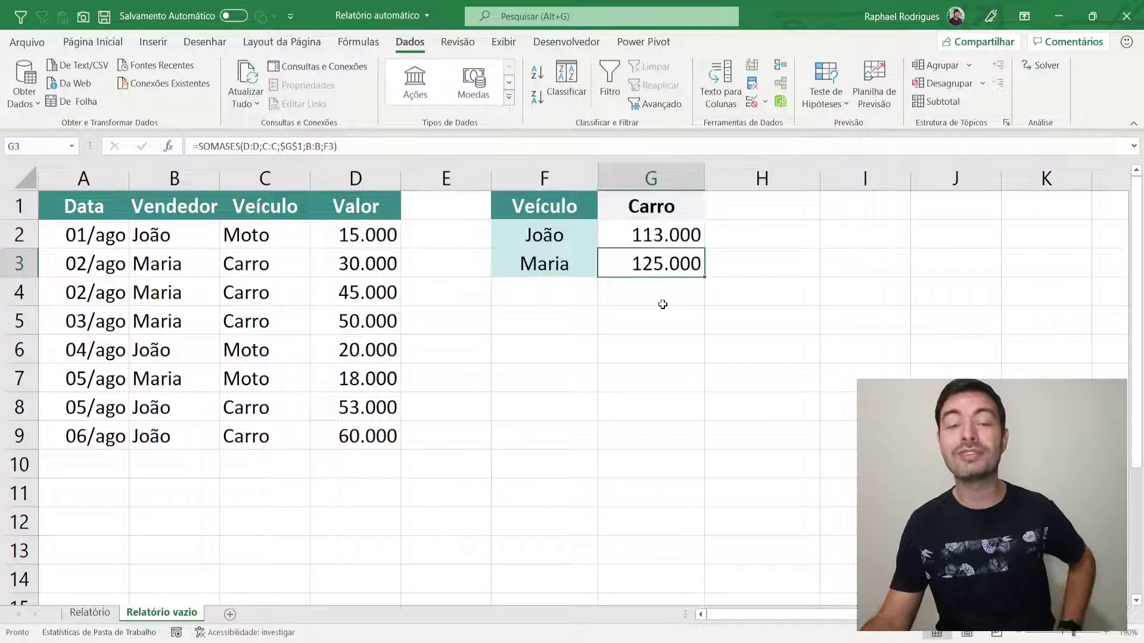
- Choose Moto in the G1 vehicle list to test both sellers' totals
left_click(701, 210)
left_click(710, 212)
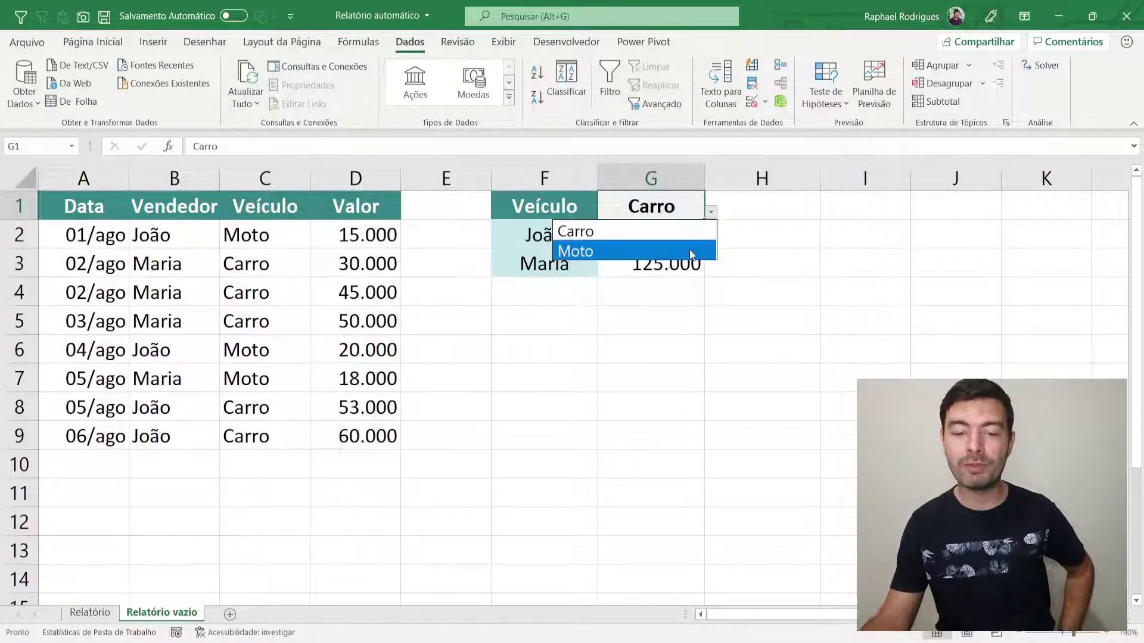
left_click(695, 252)
left_click_drag(758, 332, 758, 337)
left_click(759, 337)
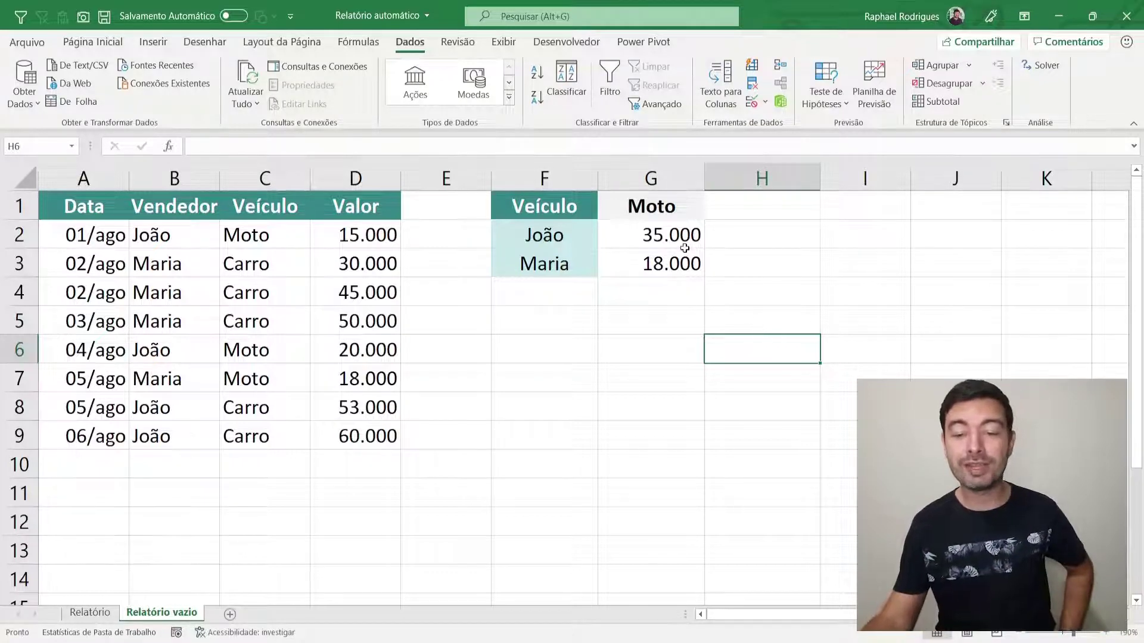
left_click(665, 282)
left_click(652, 336)
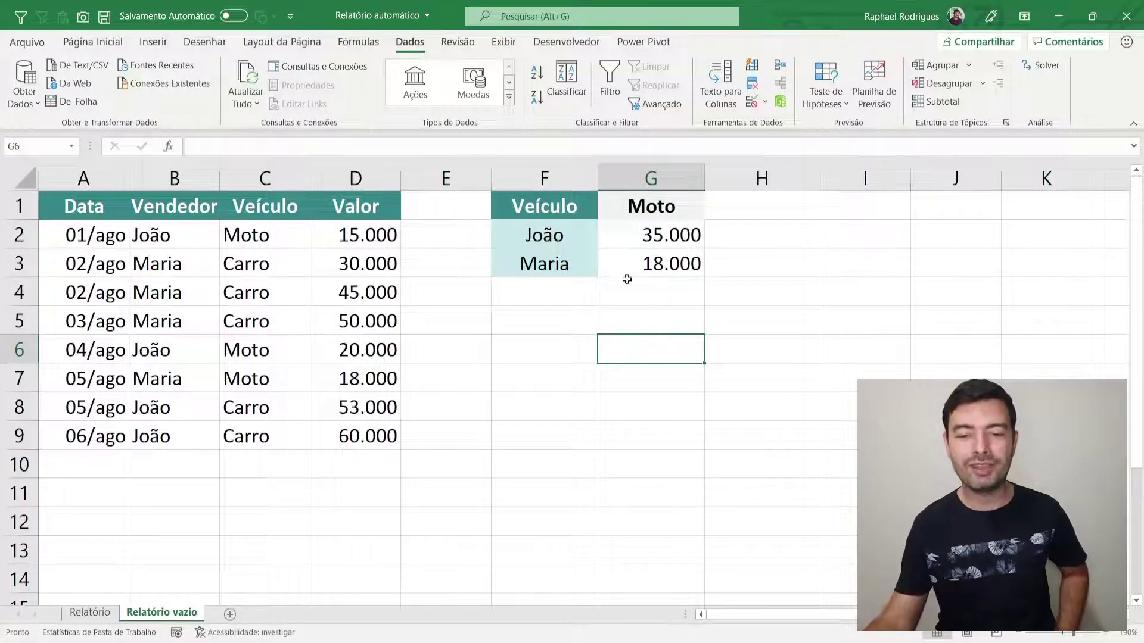
left_click(633, 213)
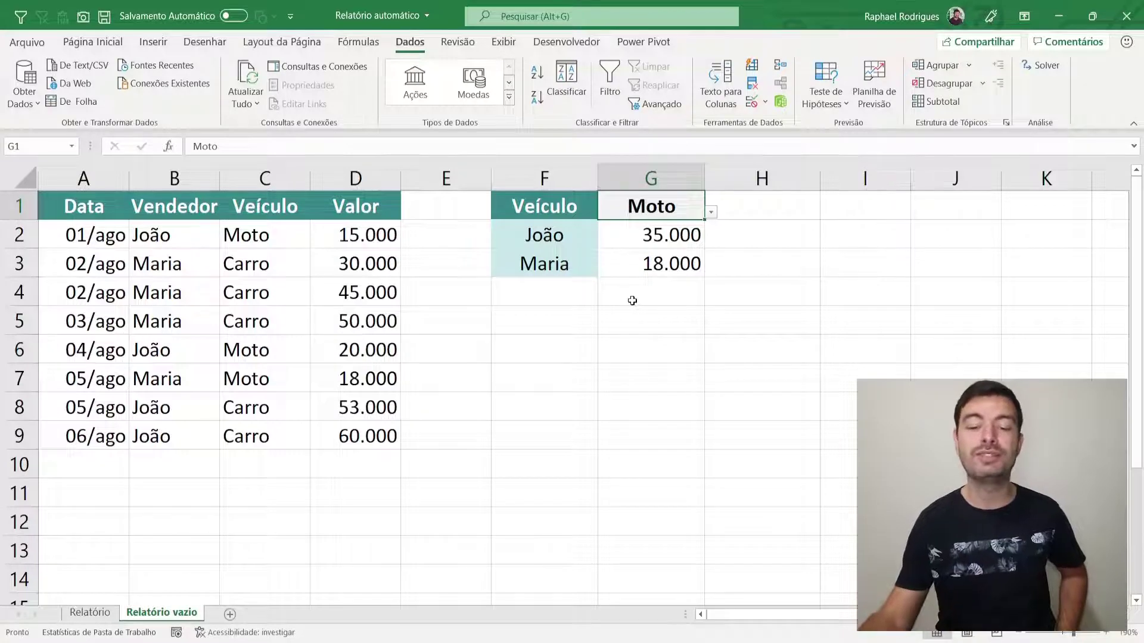
left_click_drag(472, 301, 740, 432)
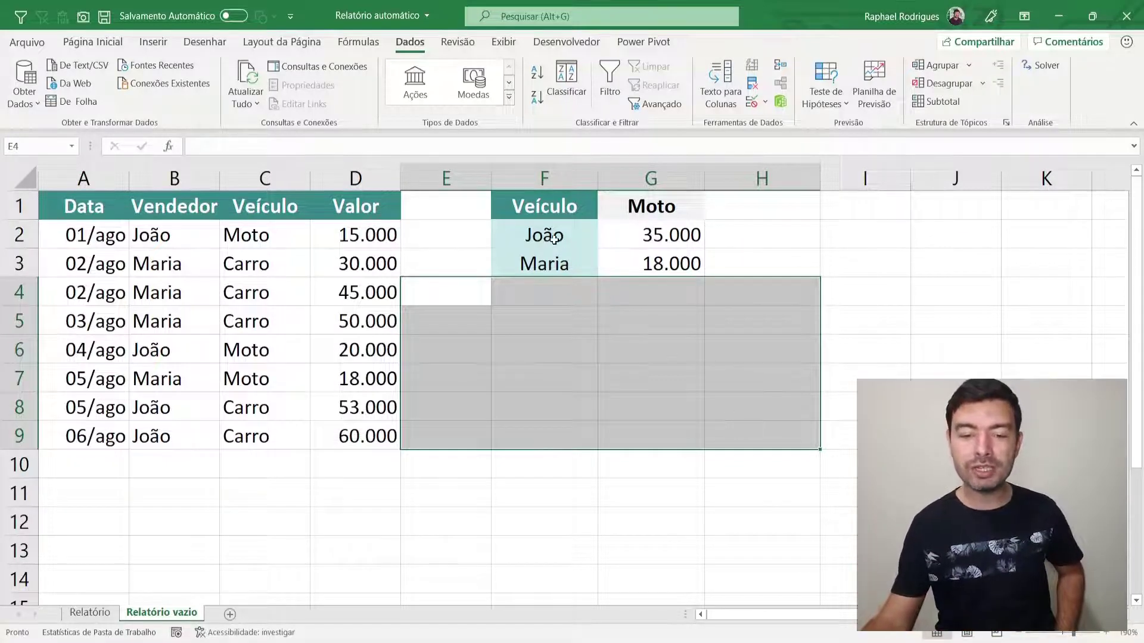
left_click_drag(554, 240, 644, 269)
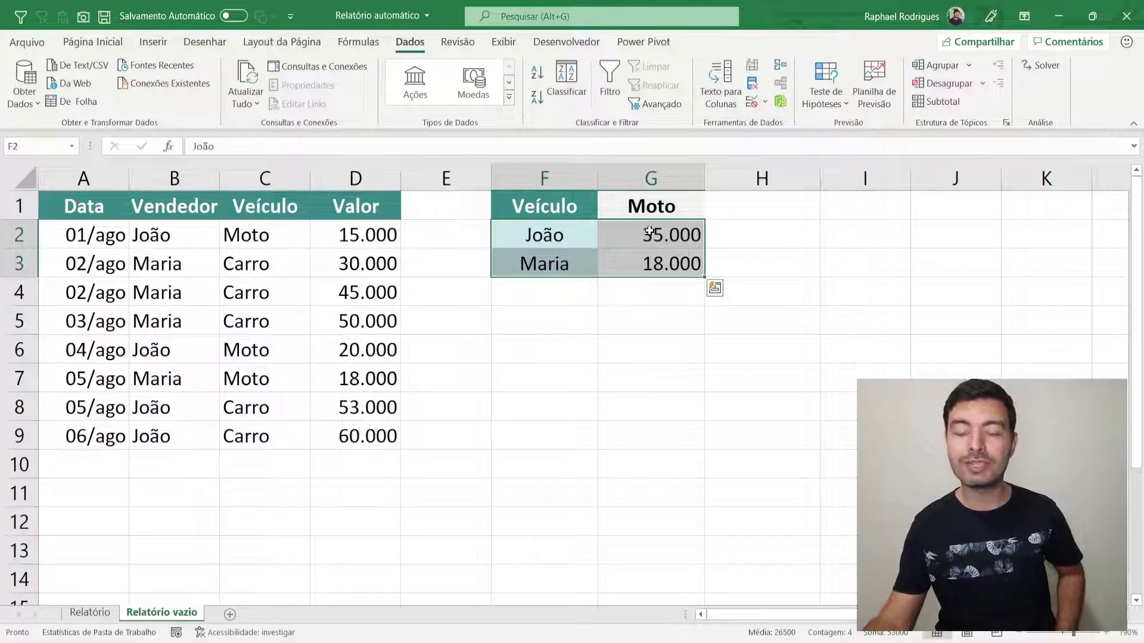
- Choose Carro in the G1 vehicle list and review the sellers' totals in G2 and G3
left_click(672, 205)
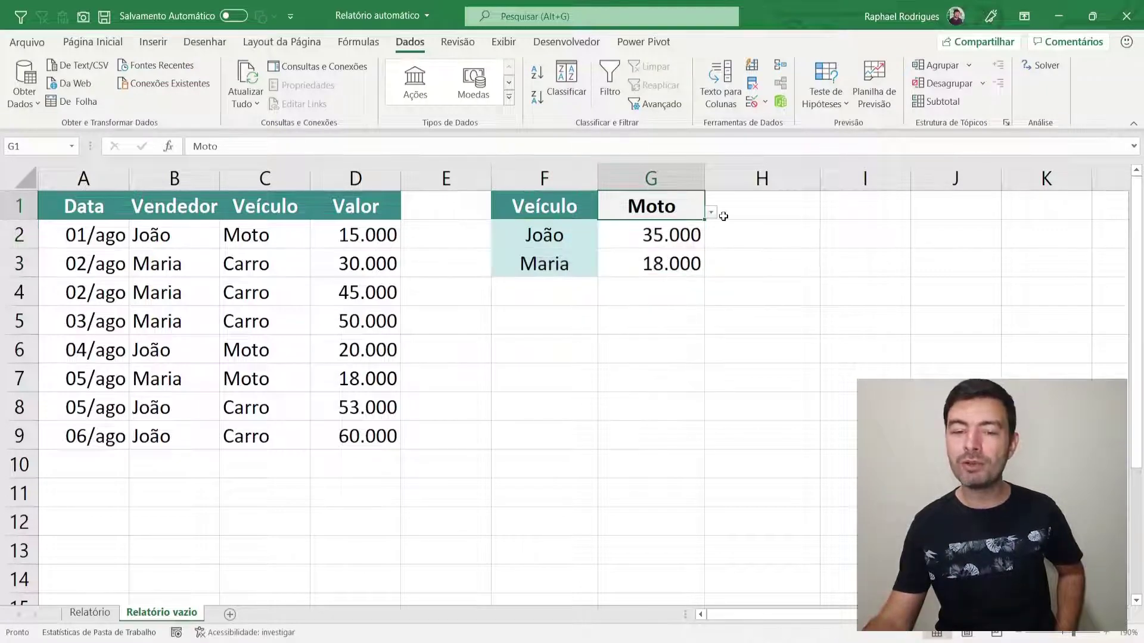
left_click(711, 213)
left_click(685, 232)
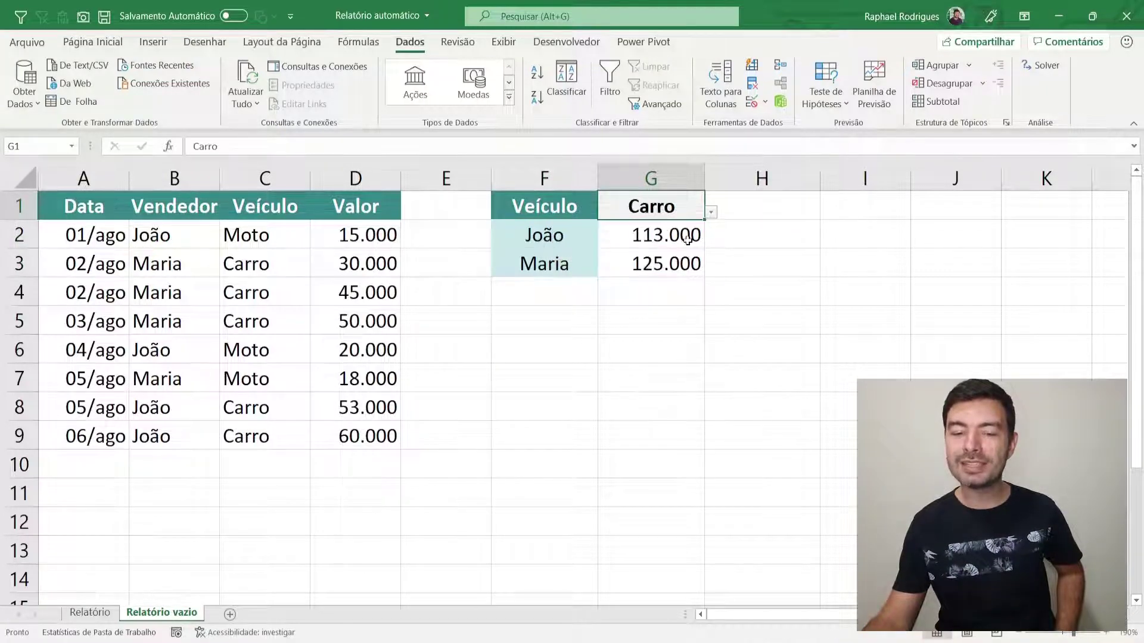
left_click(659, 236)
left_click(658, 273)
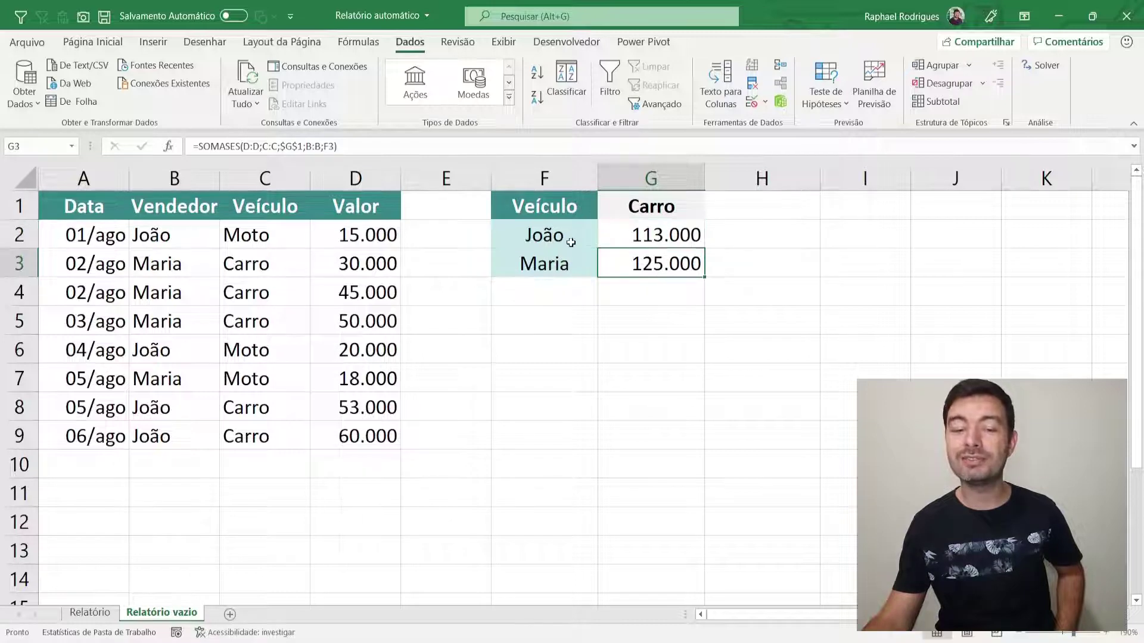
- Insert a 2D clustered column chart from F2:G3, and shrink and place it below the summary table, across columns E to H
left_click_drag(567, 239, 633, 263)
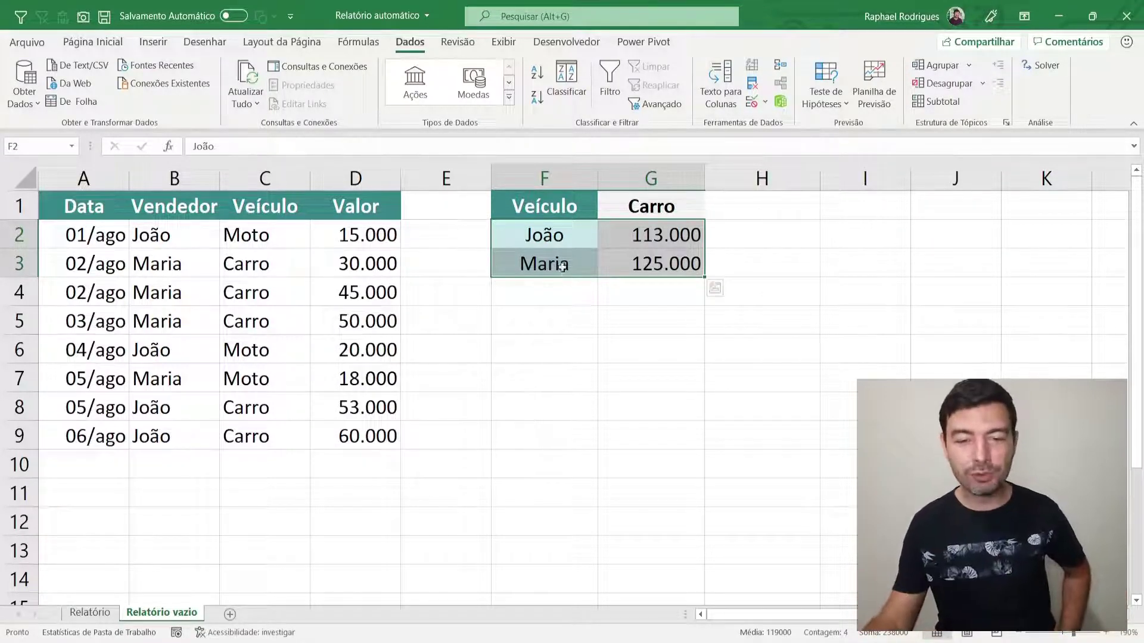
left_click_drag(552, 235, 633, 251)
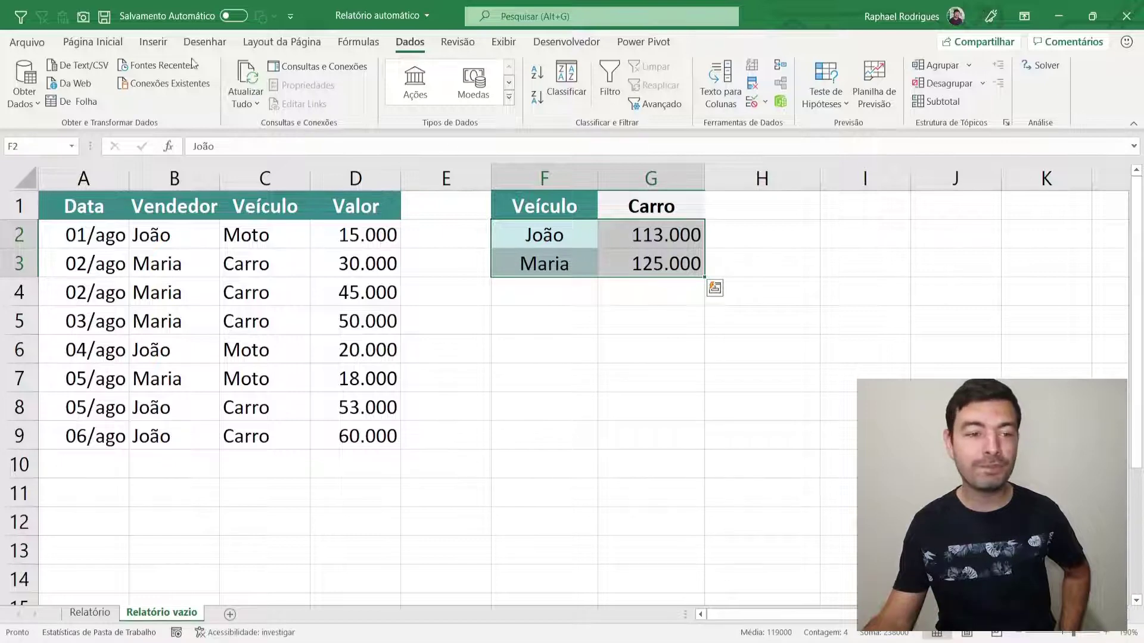
left_click(145, 47)
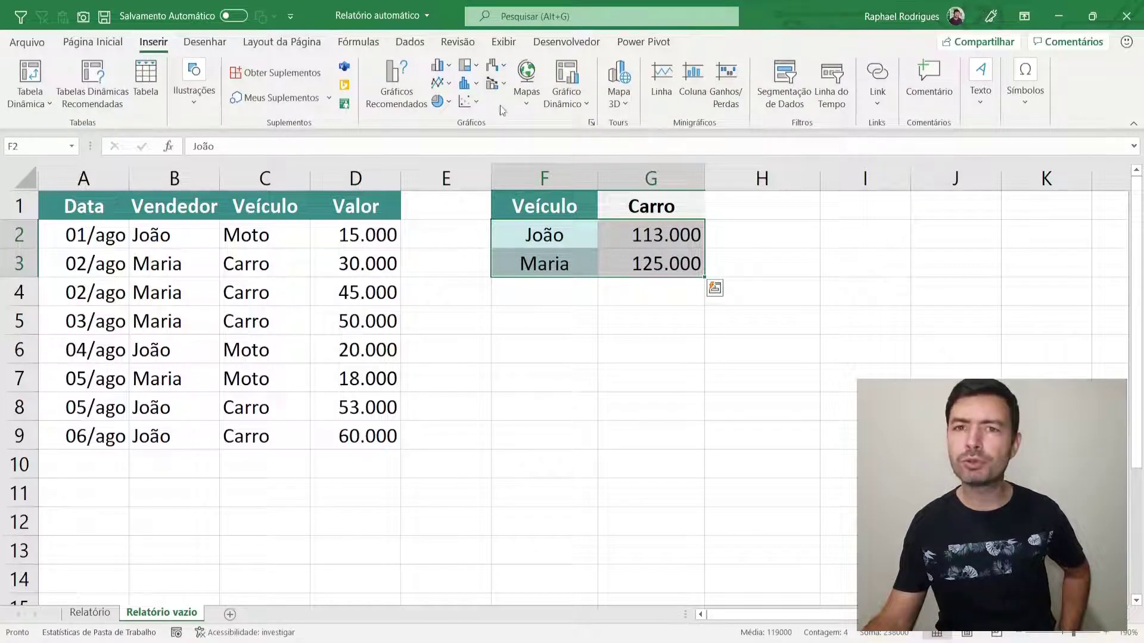
left_click(439, 66)
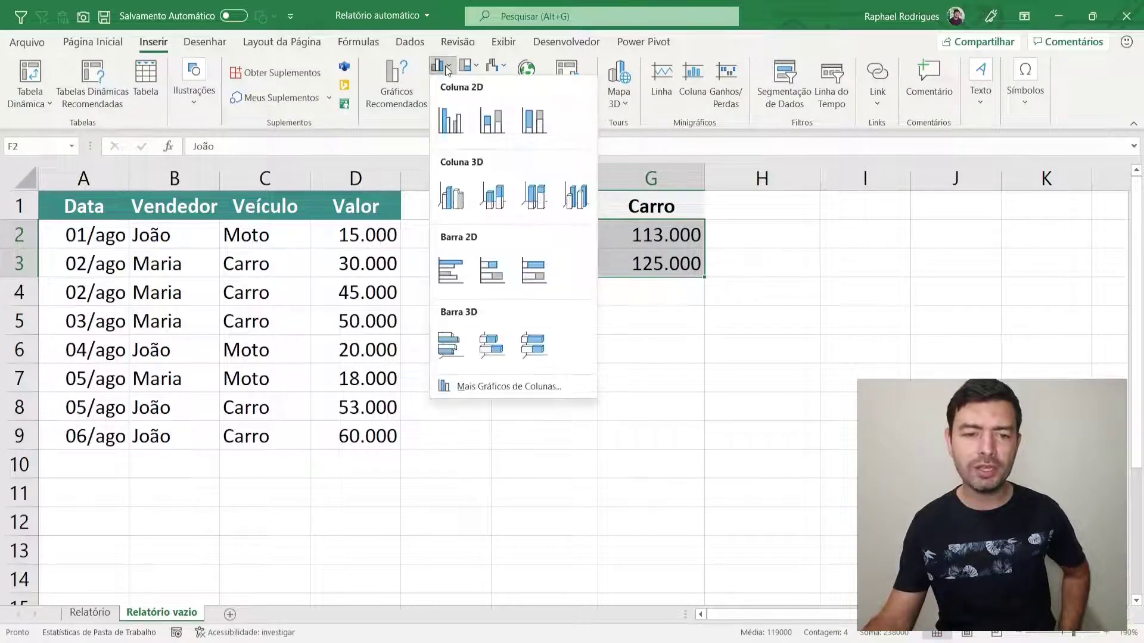
left_click(450, 136)
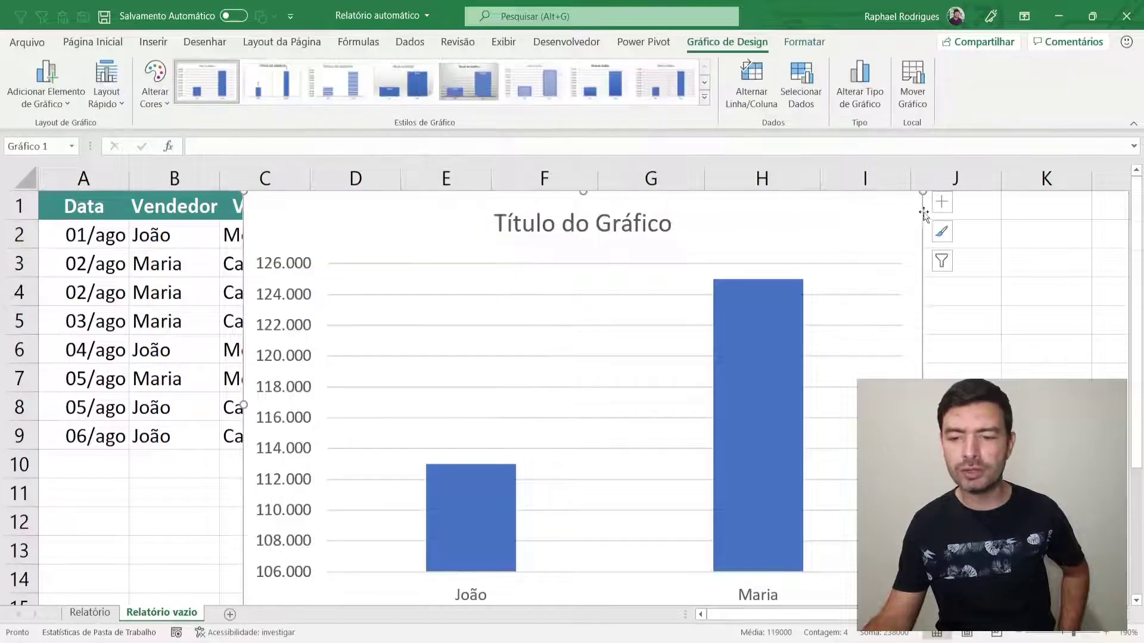
left_click_drag(886, 214, 769, 330)
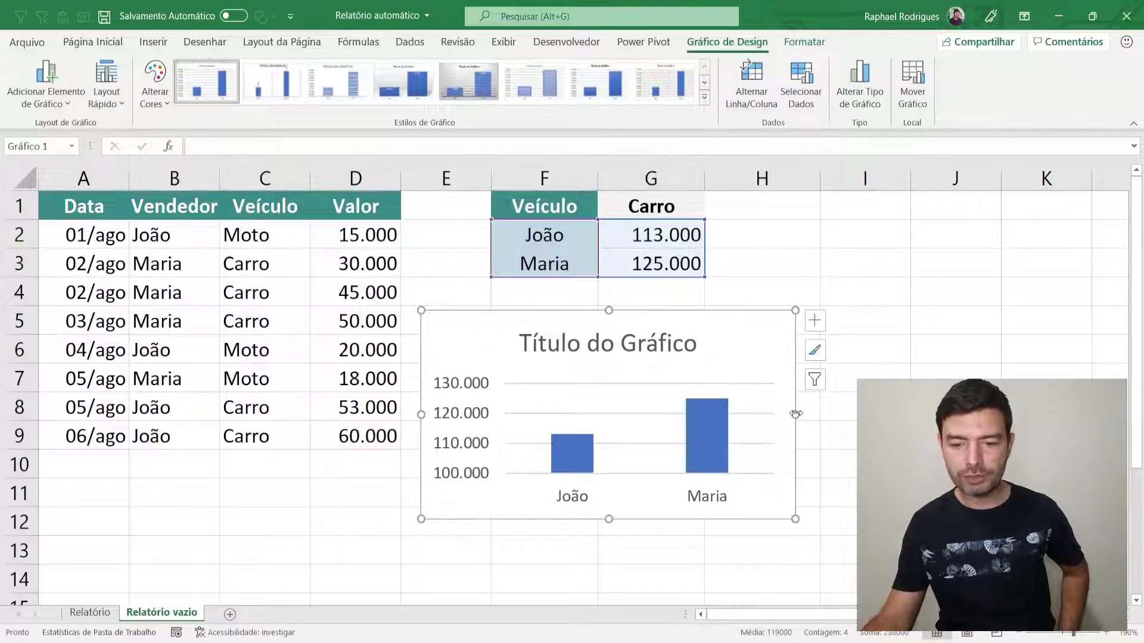
left_click_drag(796, 413, 732, 413)
- Delete the chart's title and vertical value axis
left_click(633, 341)
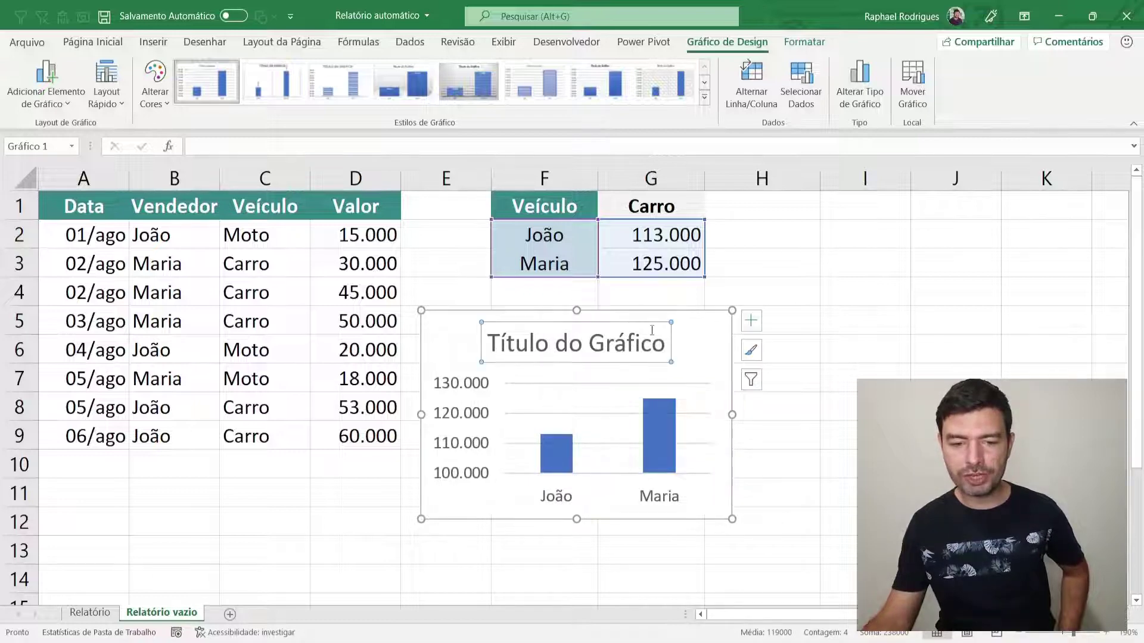
key("Delete")
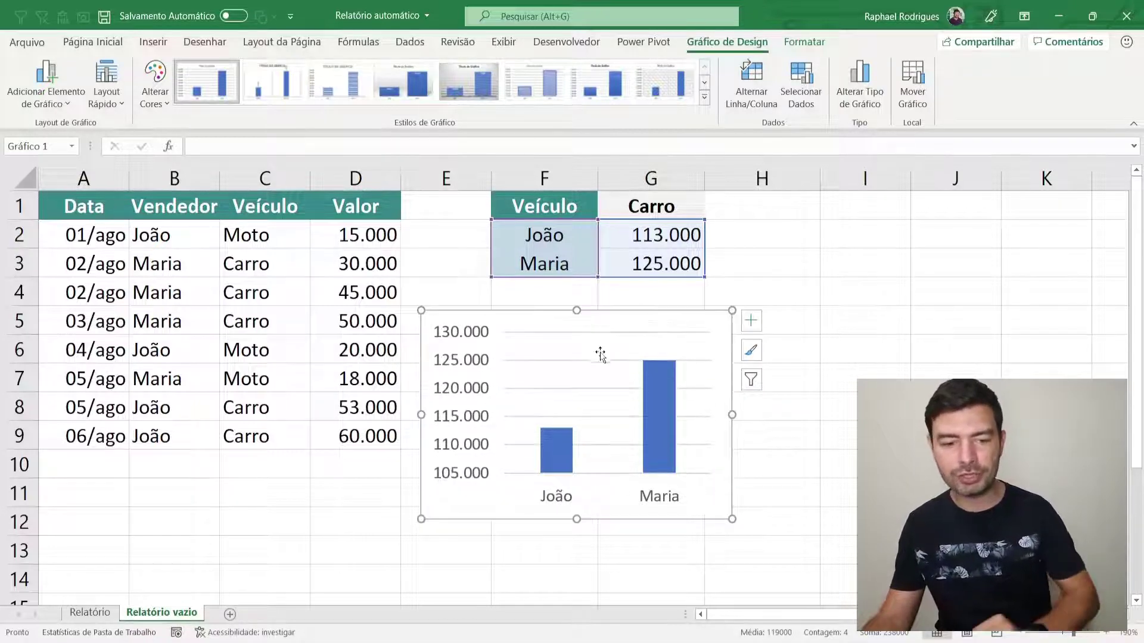
left_click(467, 358)
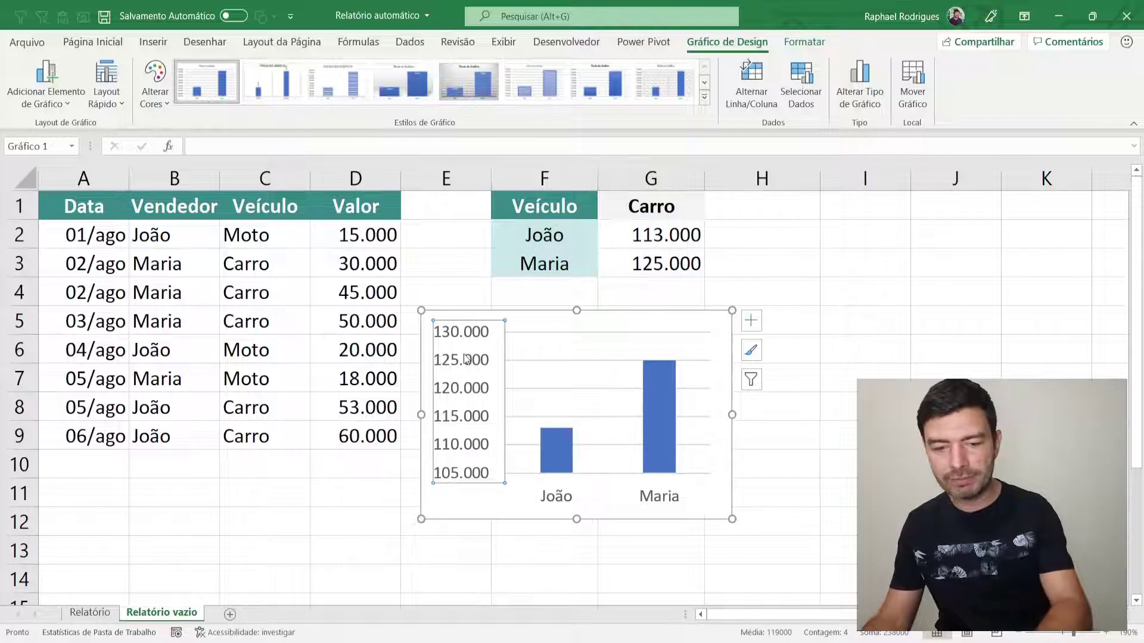
key("Delete")
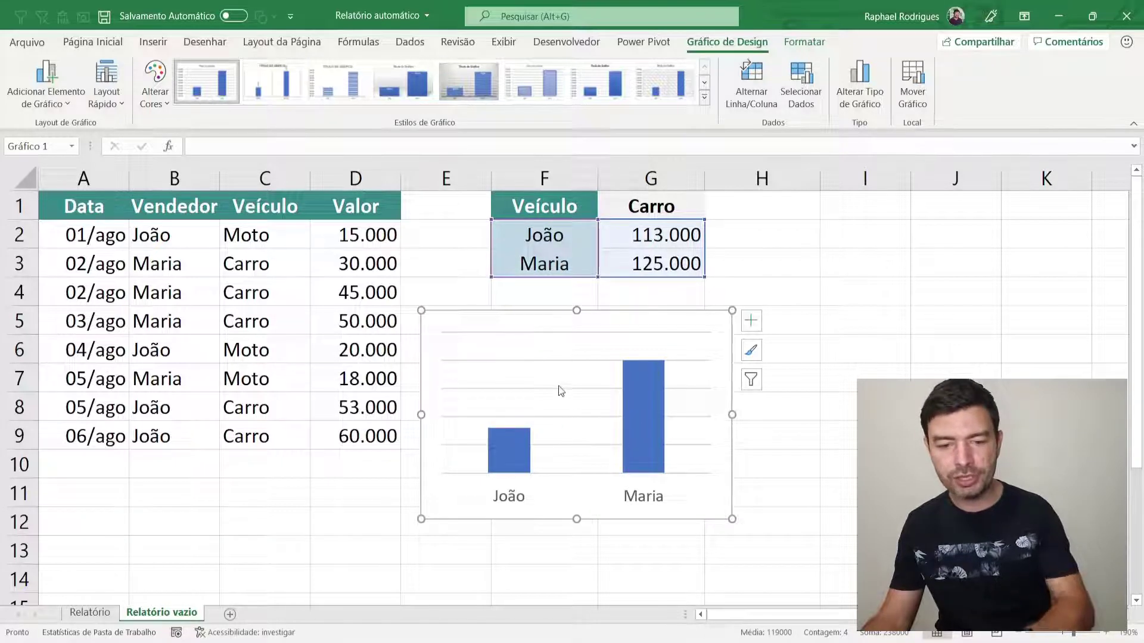
- Add data labels to the chart's columns and reduce the labels' font size to 8
left_click(751, 321)
left_click(784, 387)
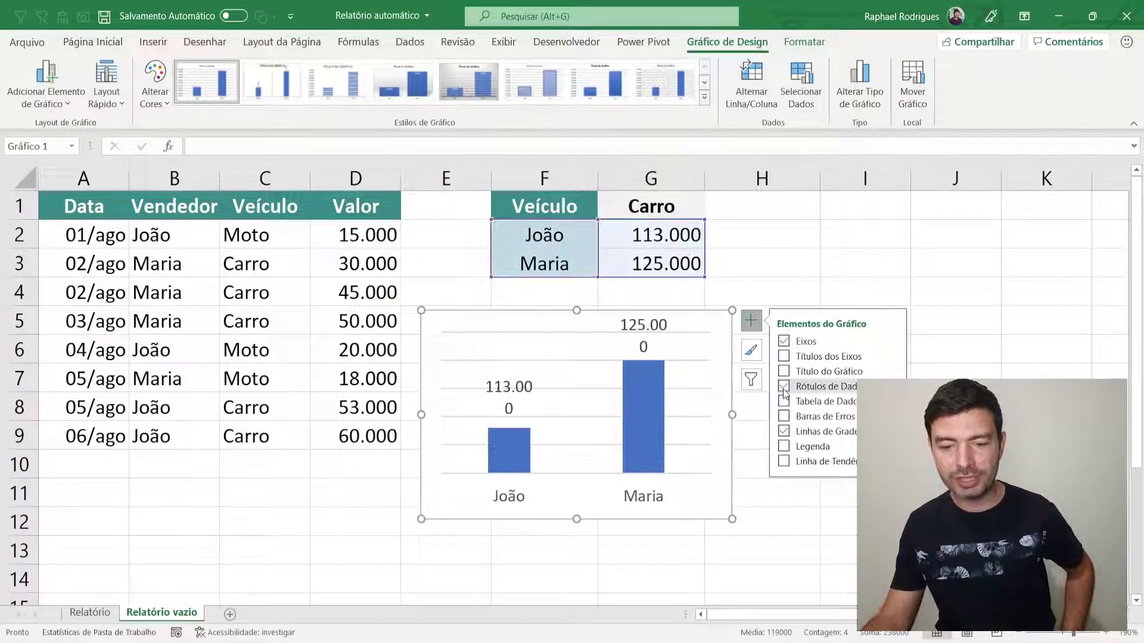
left_click(647, 348)
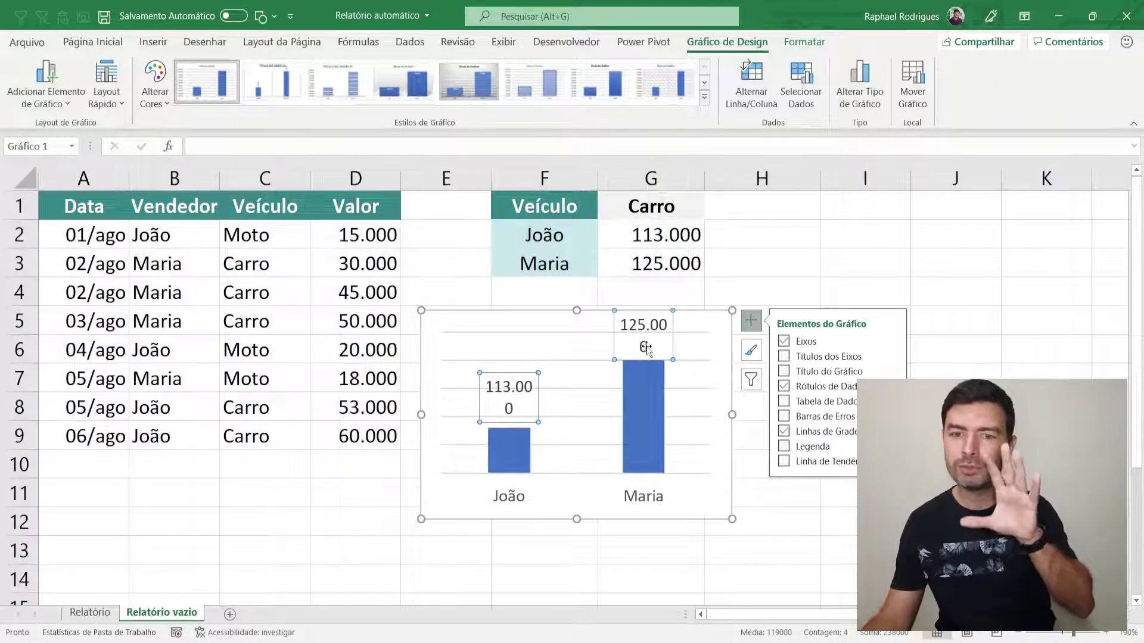
left_click(93, 41)
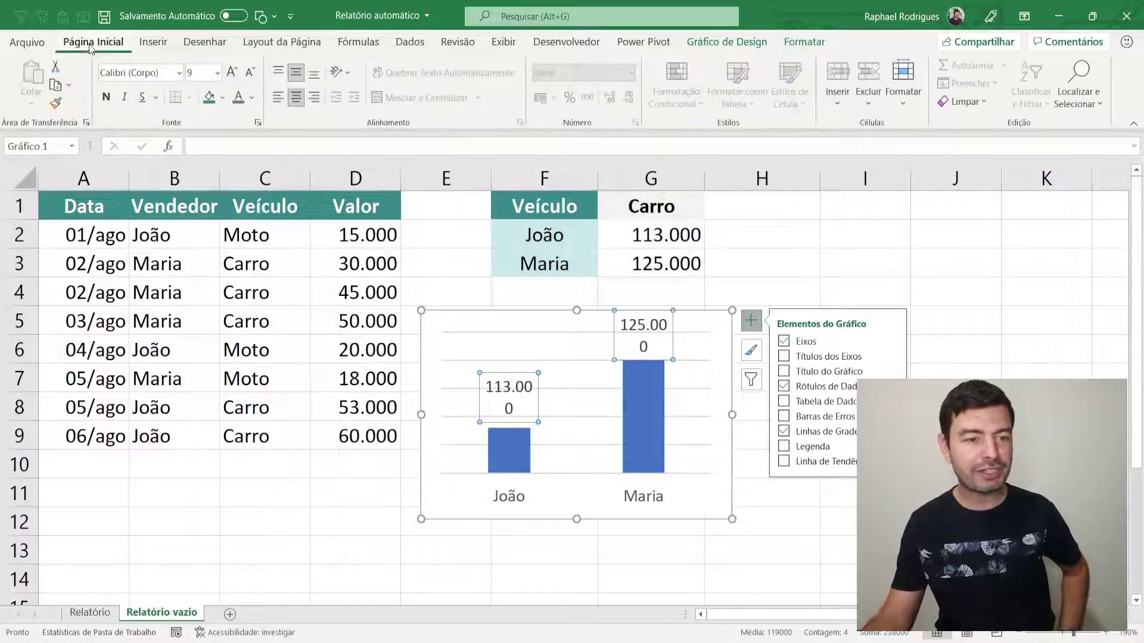
left_click(255, 76)
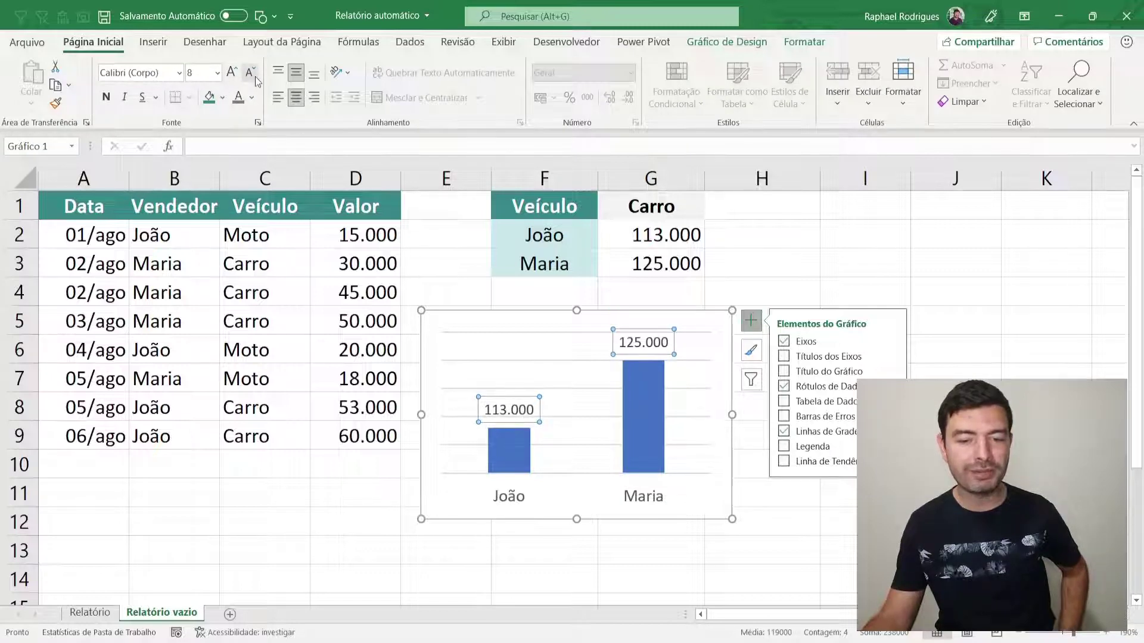
left_click(600, 559)
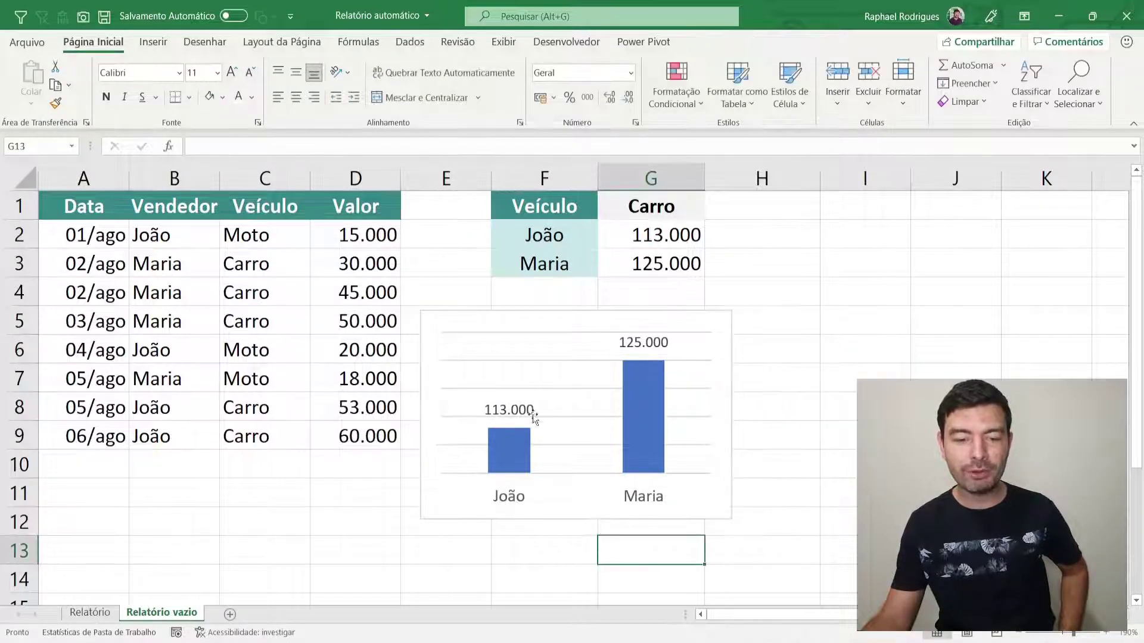
- Fill the chart's columns with the recently used dark teal that matches the table headers
left_click(498, 453)
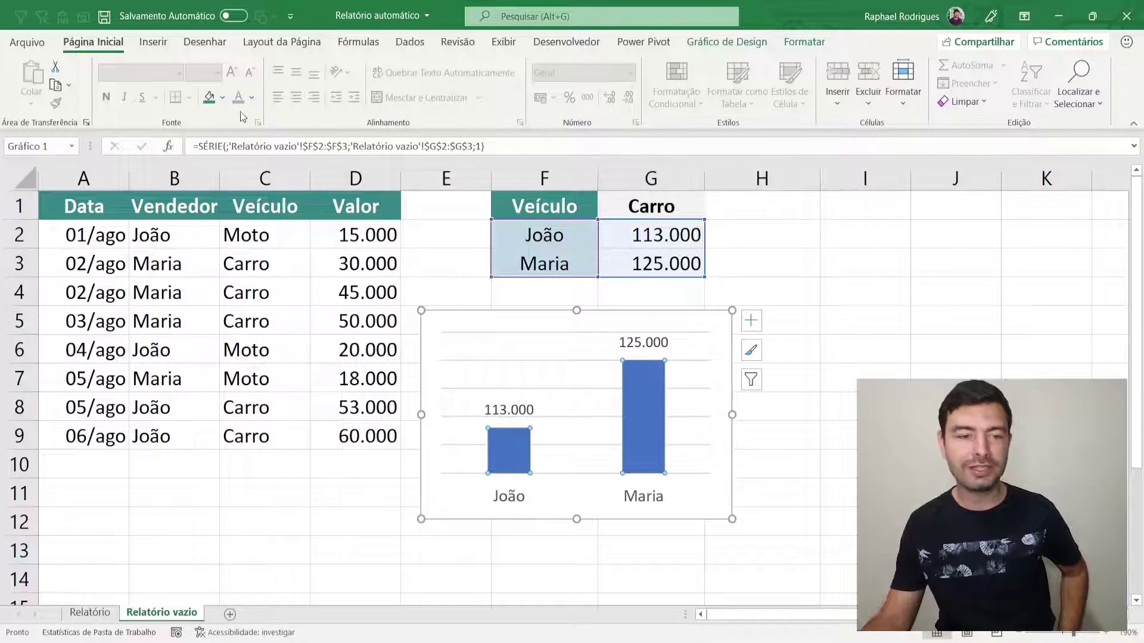
left_click(222, 97)
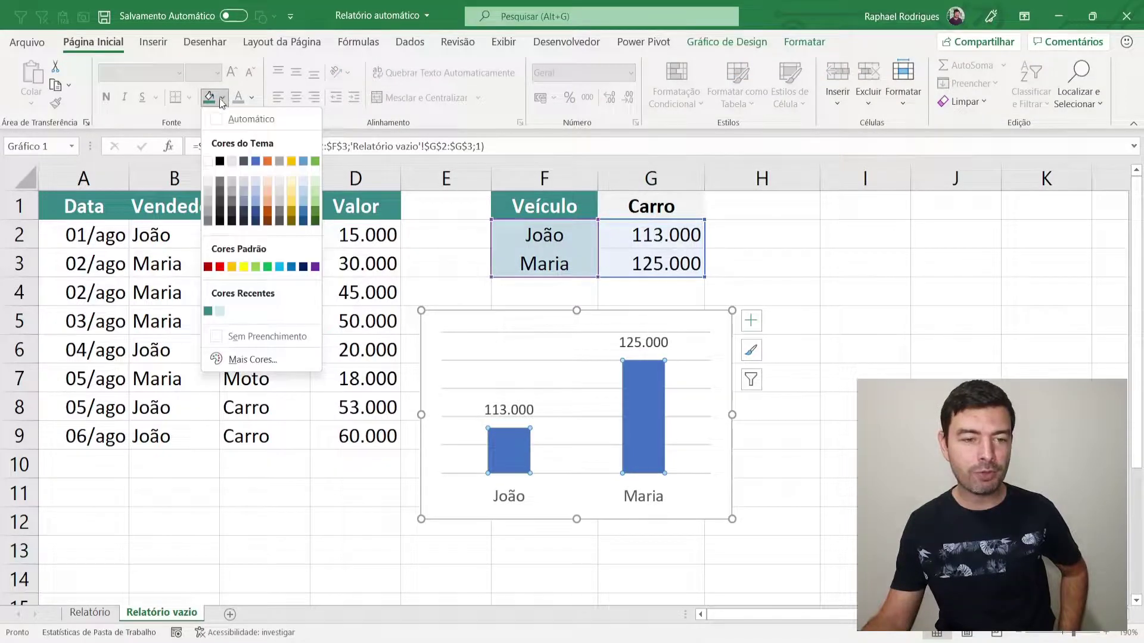
left_click(208, 310)
left_click(841, 445)
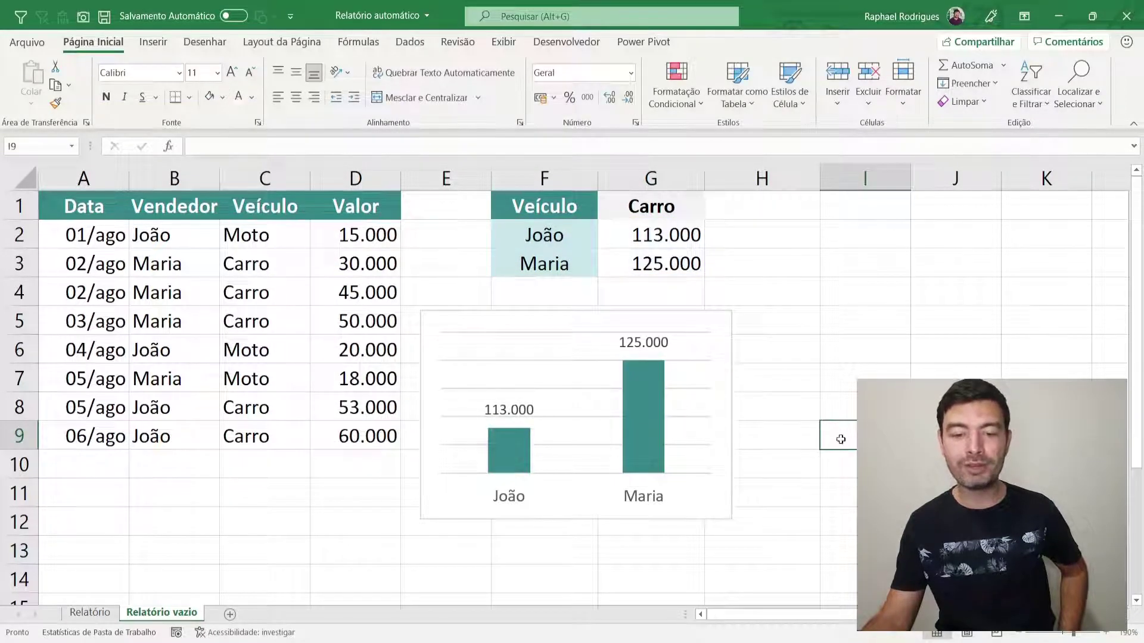
- Choose Moto in the G1 vehicle list and check the sellers' totals in G2:G3 and the chart
left_click(662, 213)
left_click(712, 212)
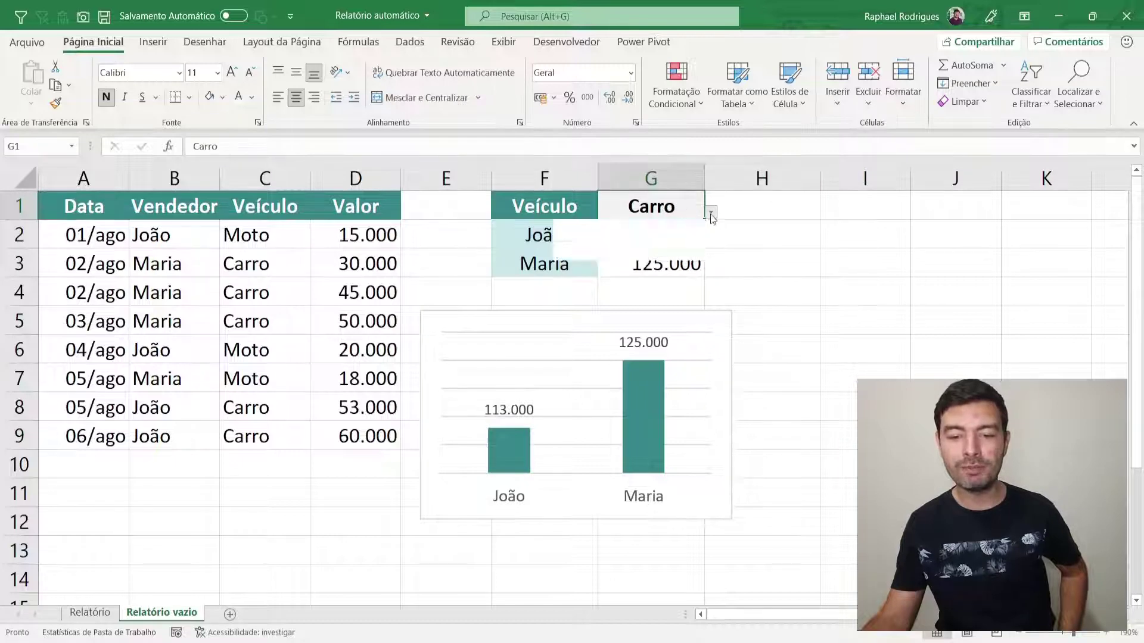
left_click(700, 248)
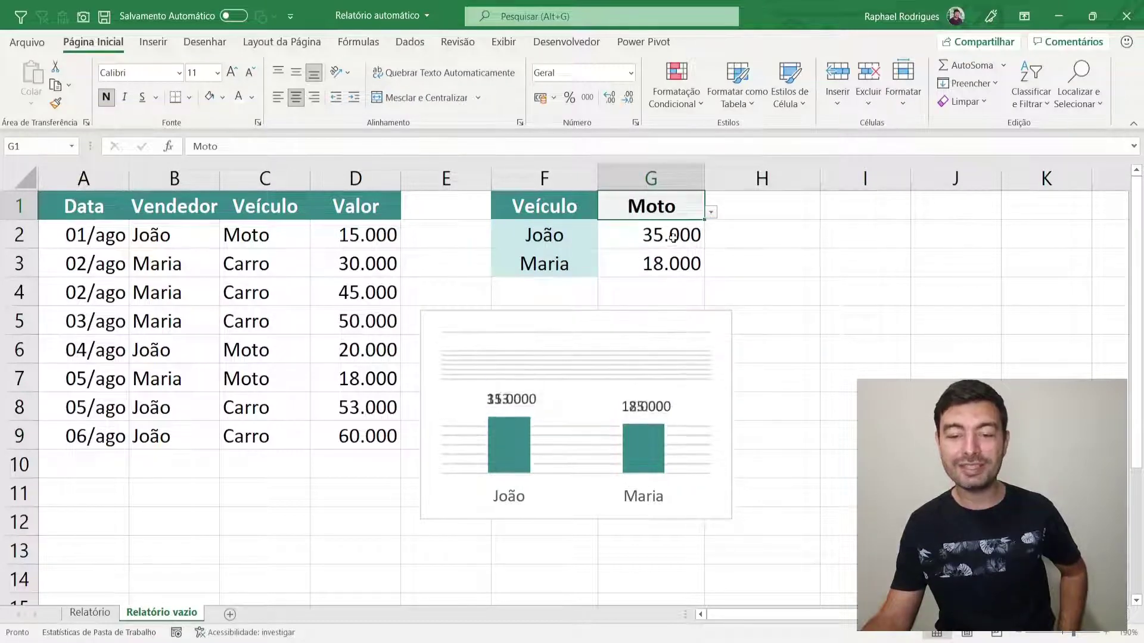
left_click_drag(675, 234, 675, 264)
left_click(863, 407)
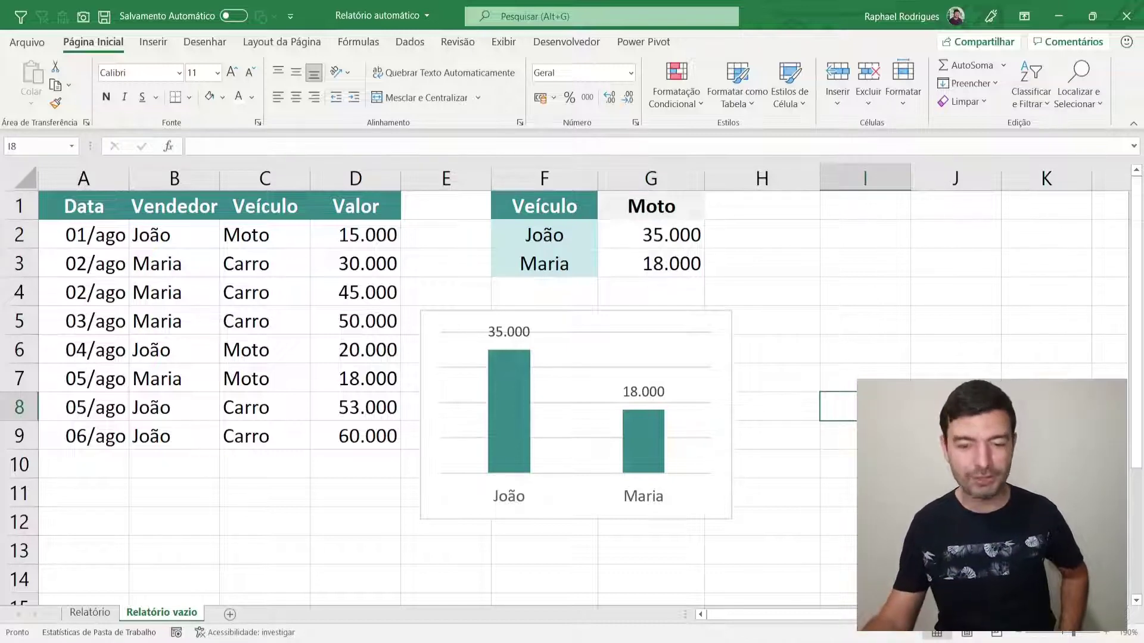
- Delete the horizontal gridlines from the column chart and deselect the chart
left_click(582, 368)
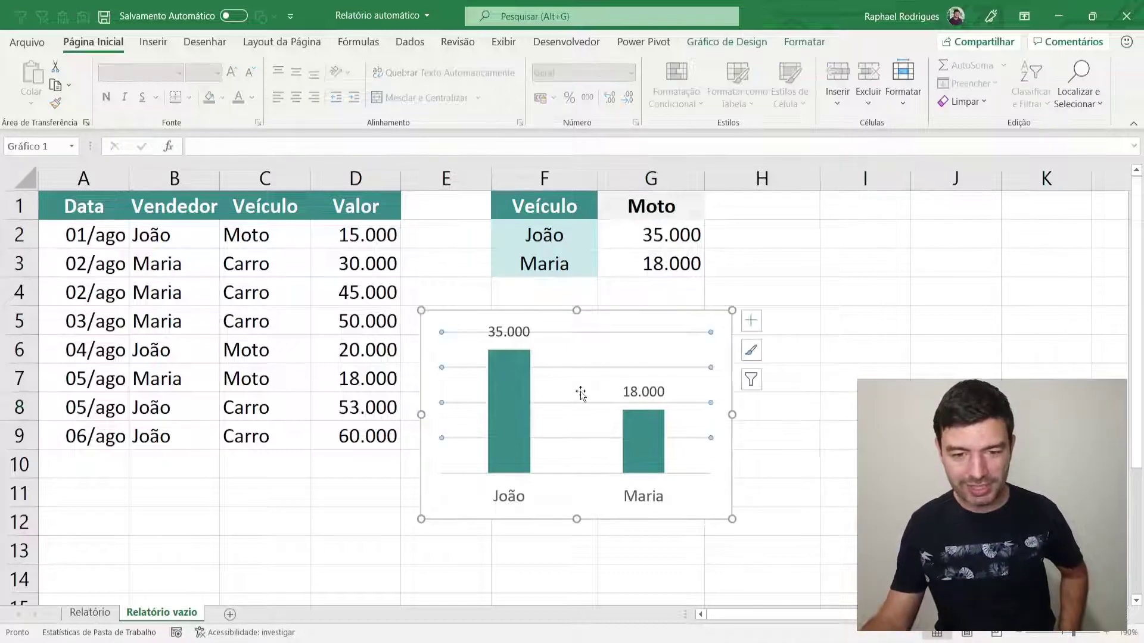
key("Delete")
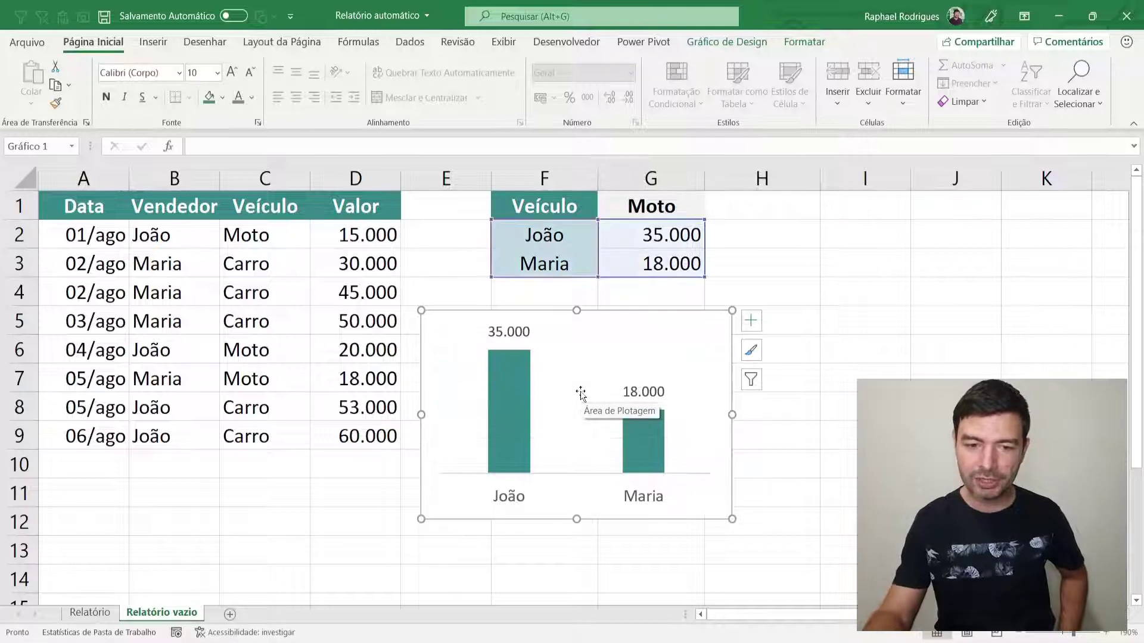
key("Escape")
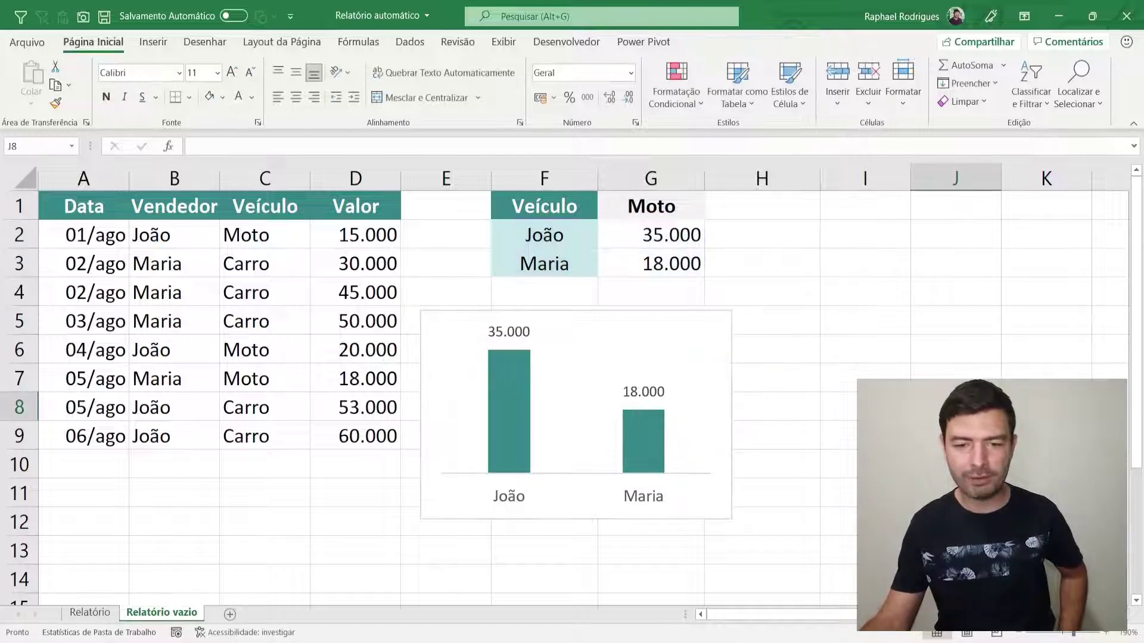
- Set the vehicle in G1 back to Carro from its drop-down list
left_click(670, 217)
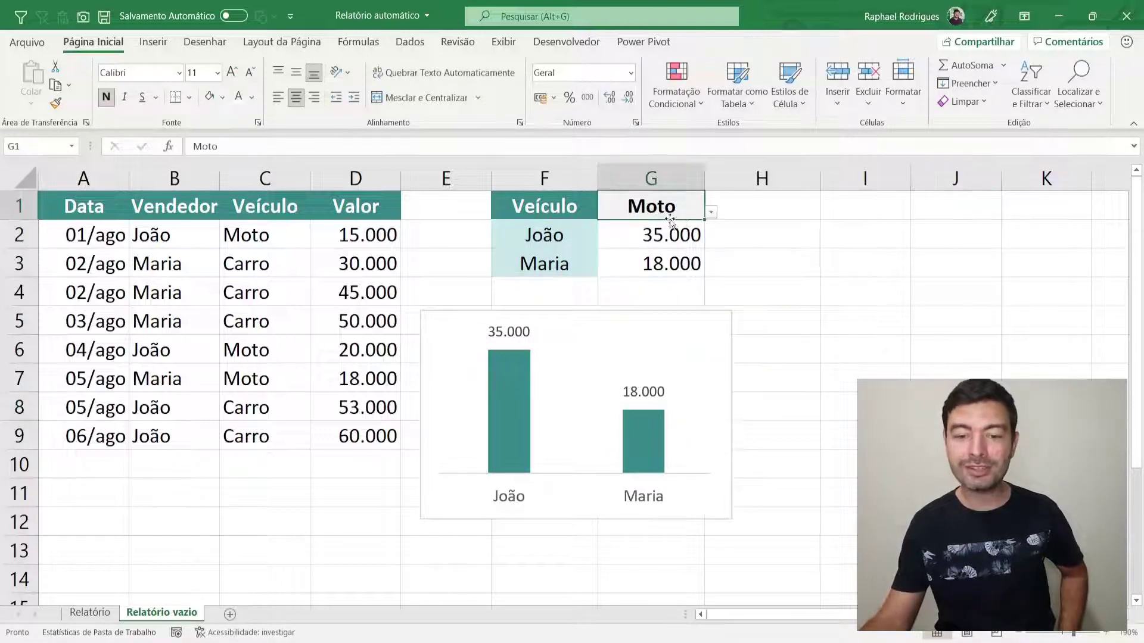
left_click(712, 213)
left_click(705, 231)
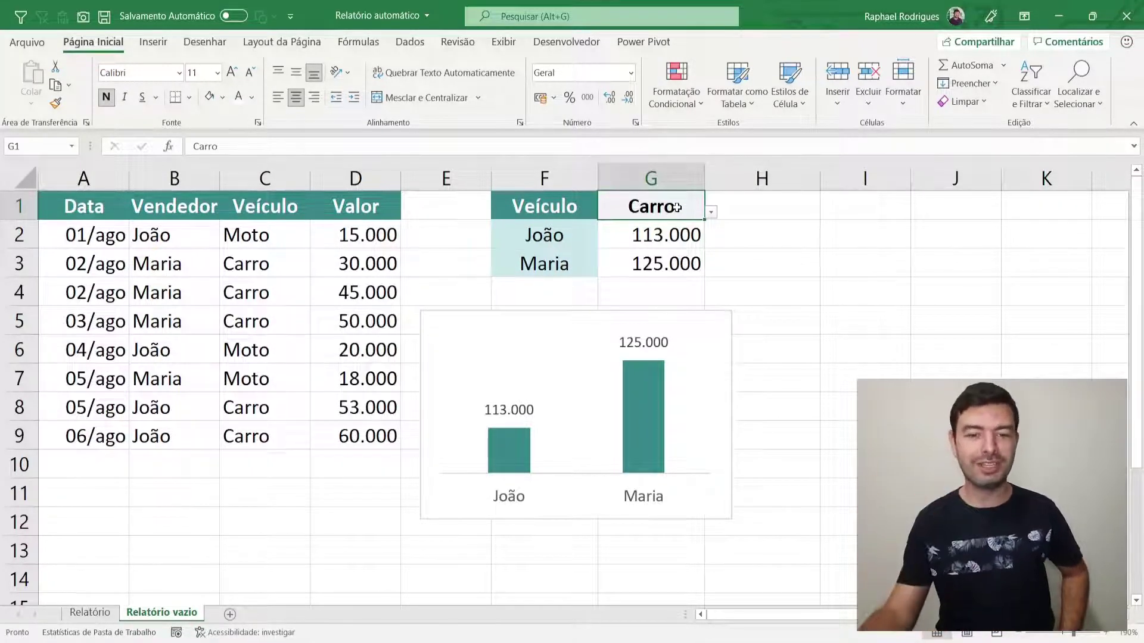
left_click_drag(558, 235, 557, 268)
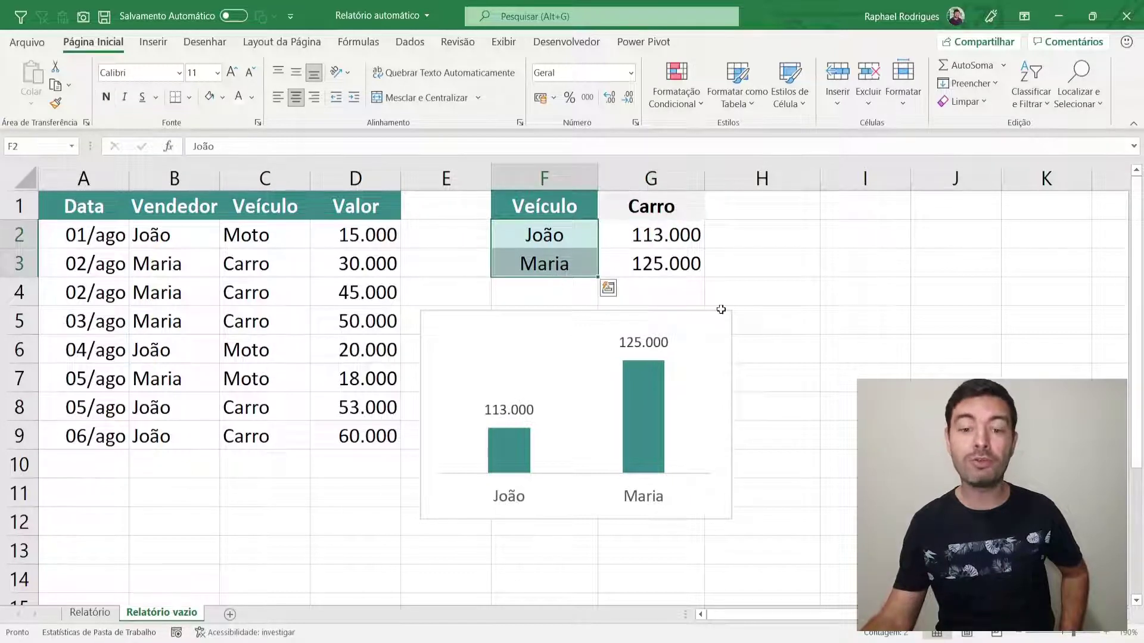
left_click(890, 374)
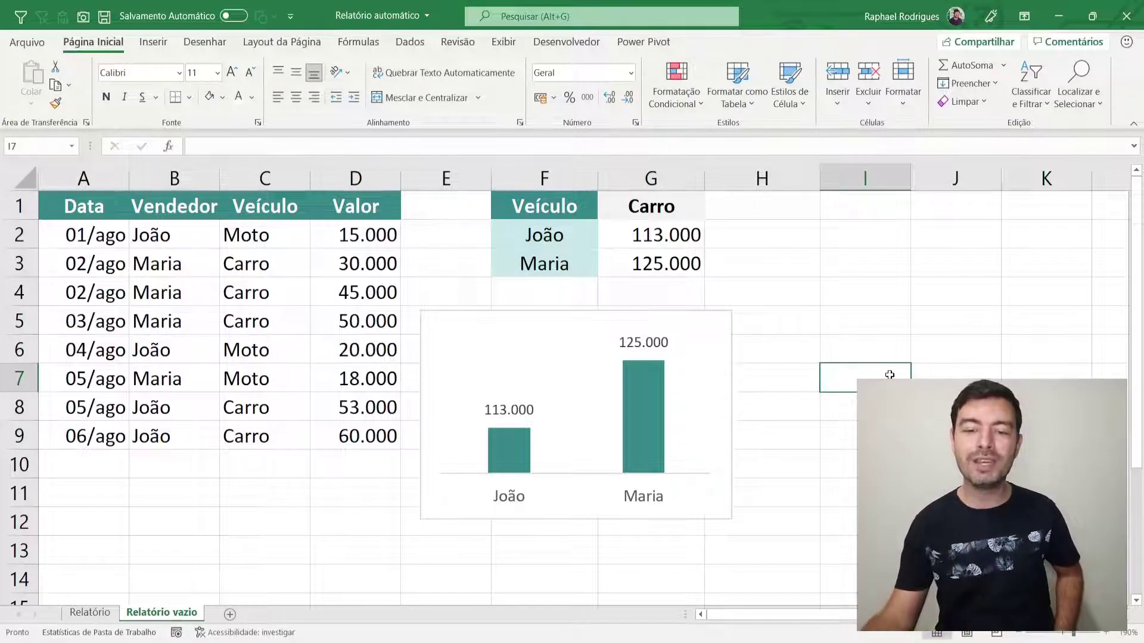
left_click(658, 209)
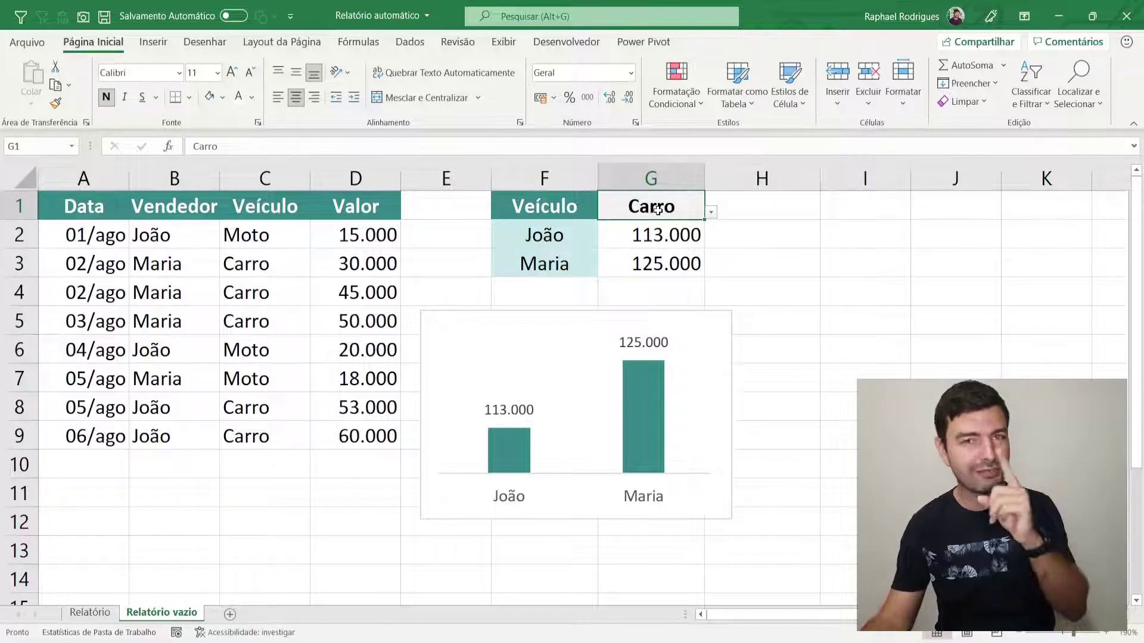
left_click_drag(554, 234, 545, 265)
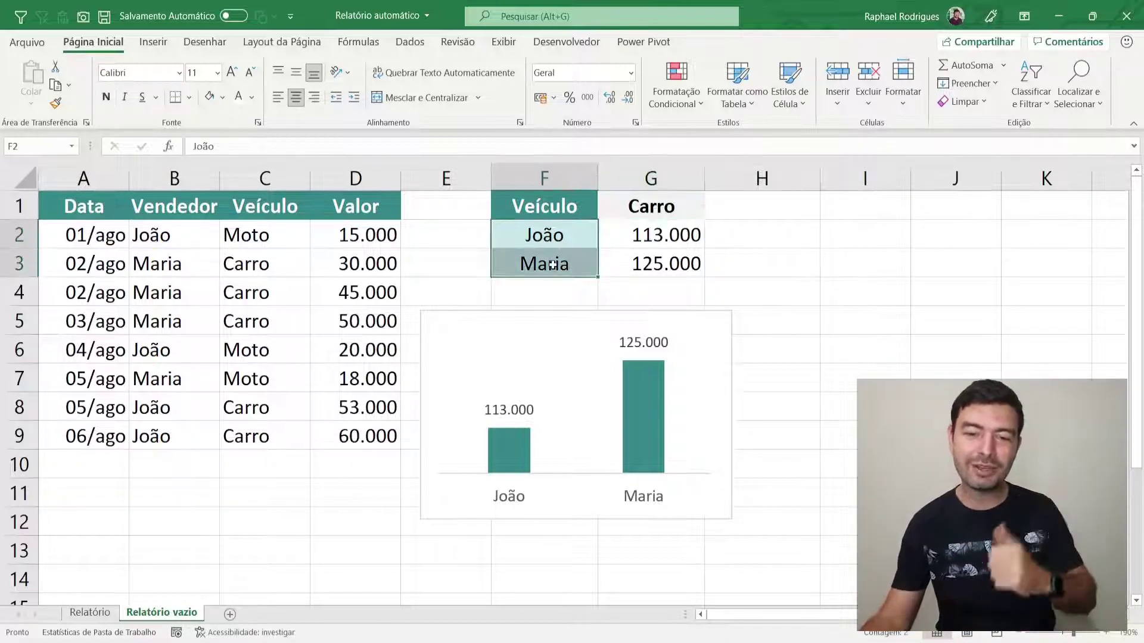
left_click(819, 288)
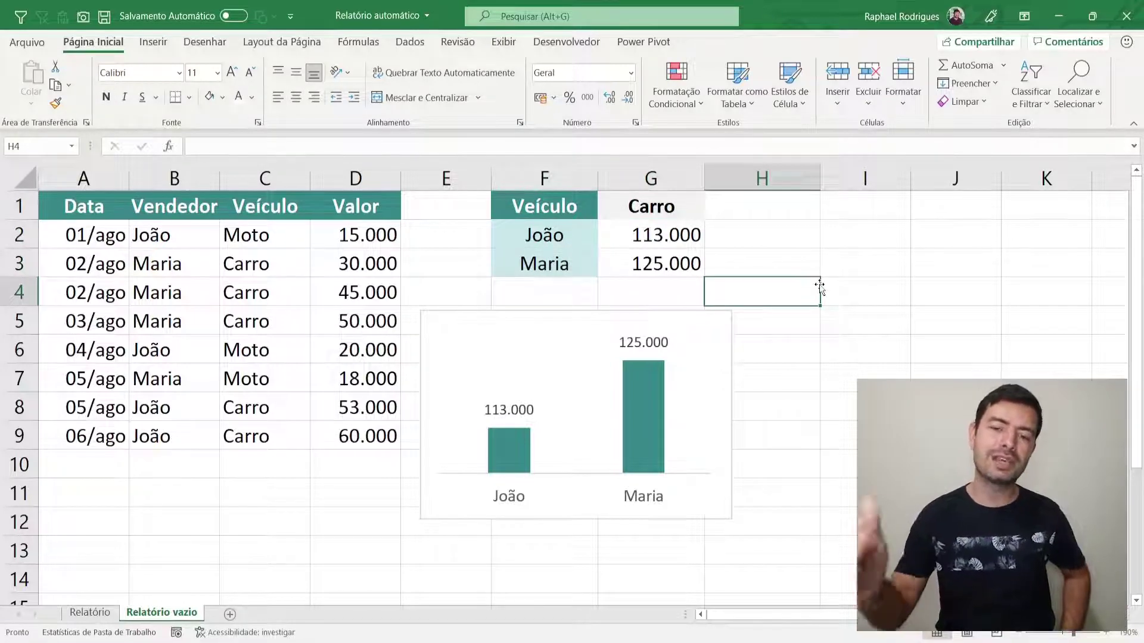